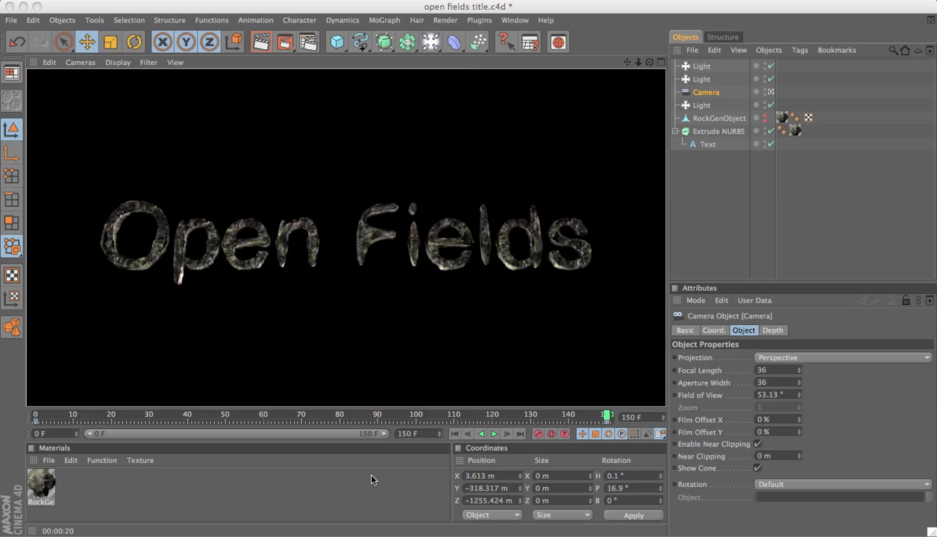
Deselect the camera and create a new empty project, Untitled 2, from the File menu.
{"action": "left_click", "coordinate": [372, 479]}
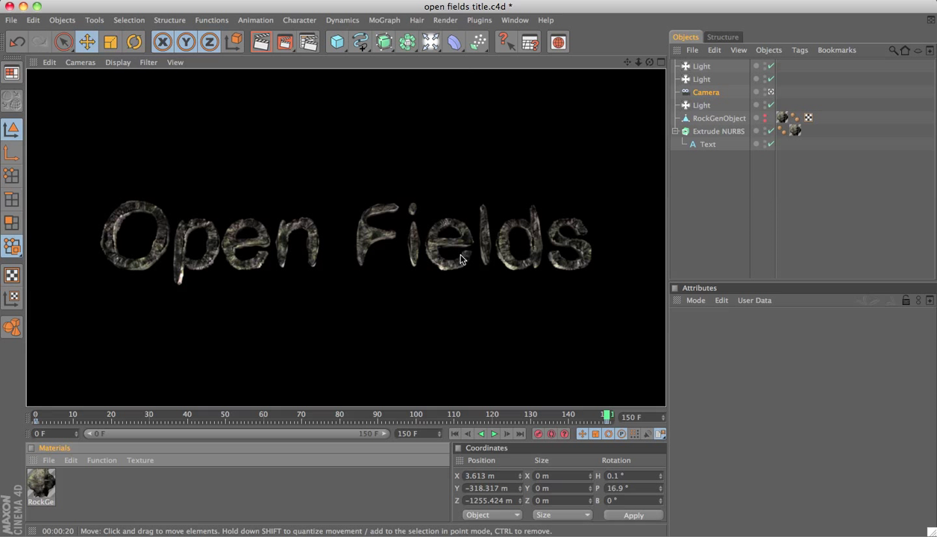
{"action": "left_click", "coordinate": [12, 20]}
{"action": "left_click", "coordinate": [22, 34]}
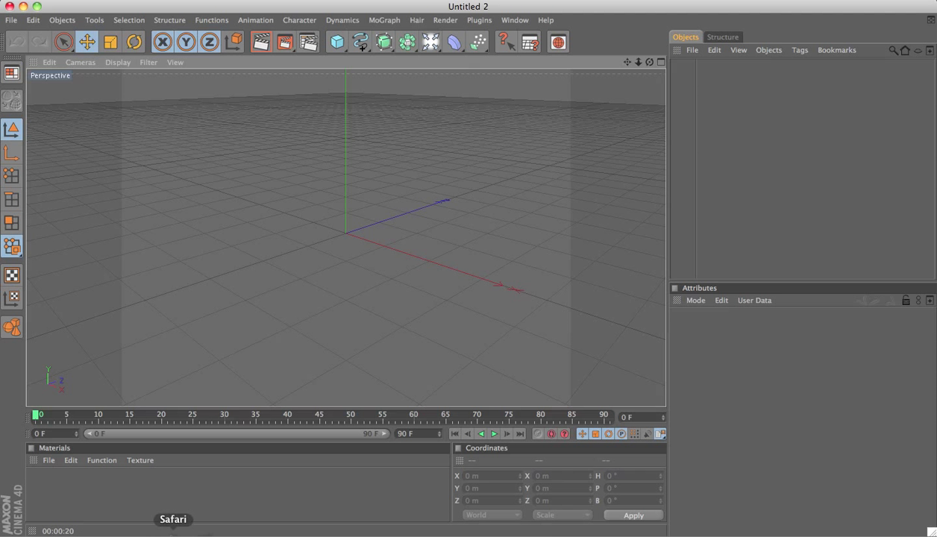
{"action": "left_click", "coordinate": [173, 533]}
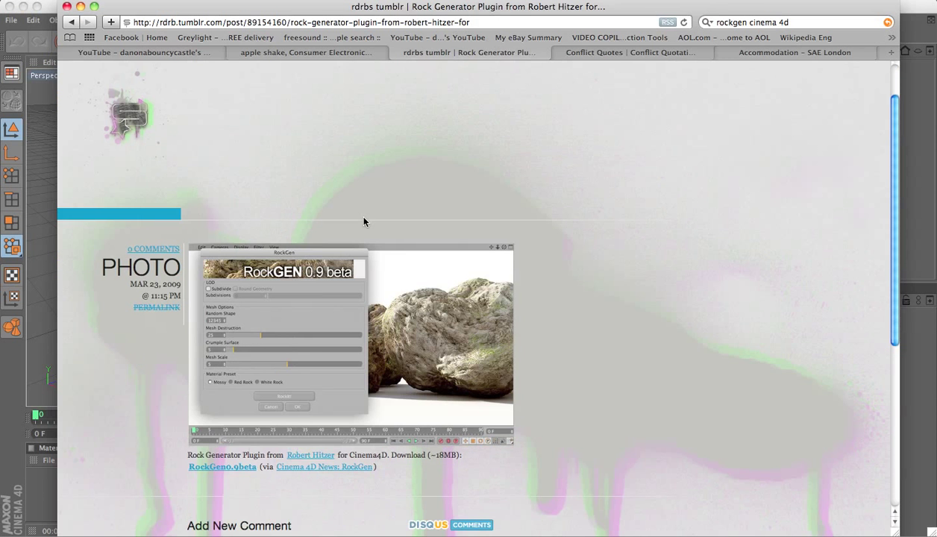
{"action": "left_click", "coordinate": [723, 22]}
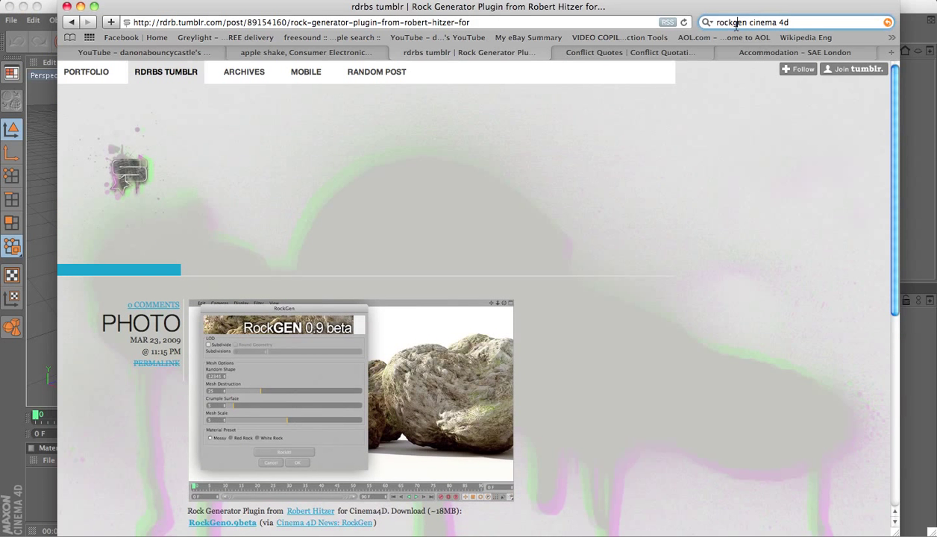
{"action": "left_click", "coordinate": [809, 23]}
{"action": "triple_click", "coordinate": [817, 22]}
{"action": "left_click", "coordinate": [596, 244]}
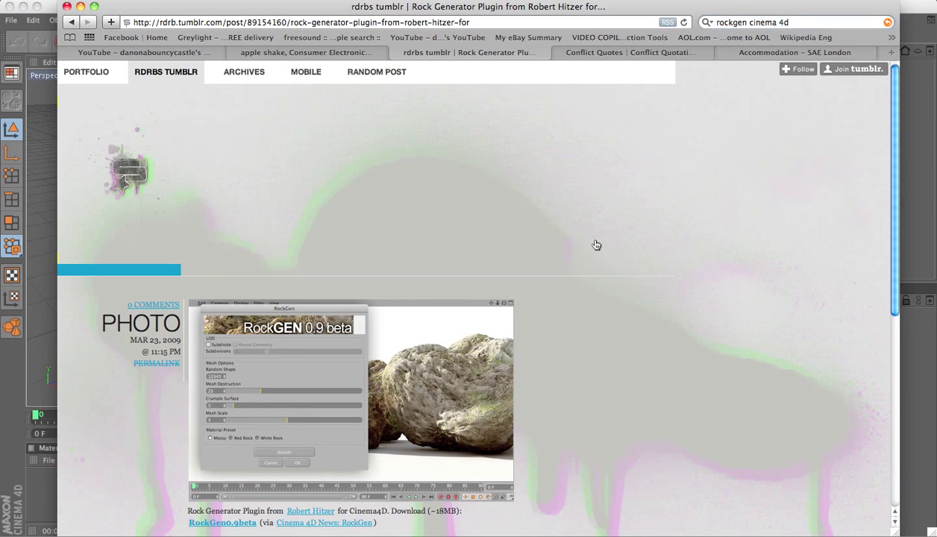
{"action": "scroll", "coordinate": [529, 240], "scroll_direction": "down", "scroll_amount": 5}
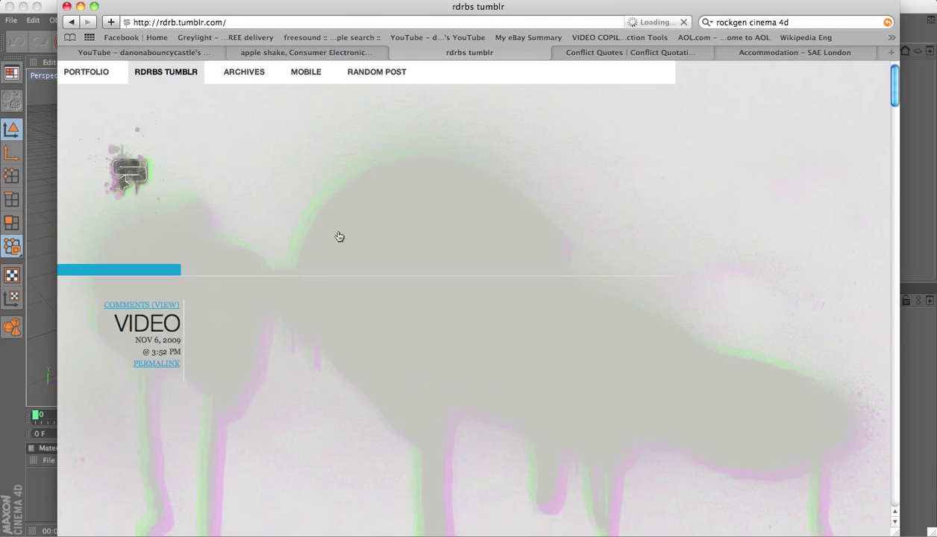
{"action": "left_click", "coordinate": [80, 7]}
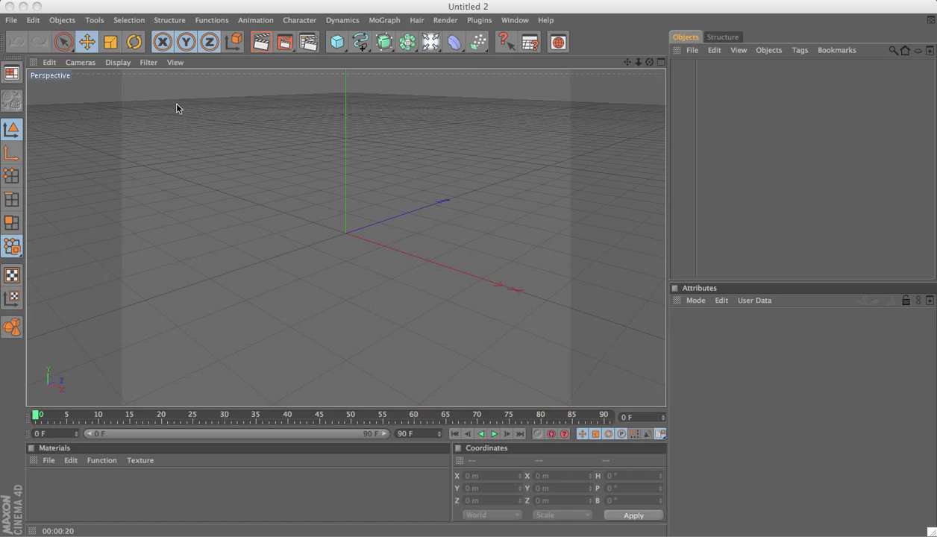
Run the RockGen plugin with crumple surface 12 and mesh scale 6.08 to generate a textured rock.
{"action": "left_click", "coordinate": [477, 24]}
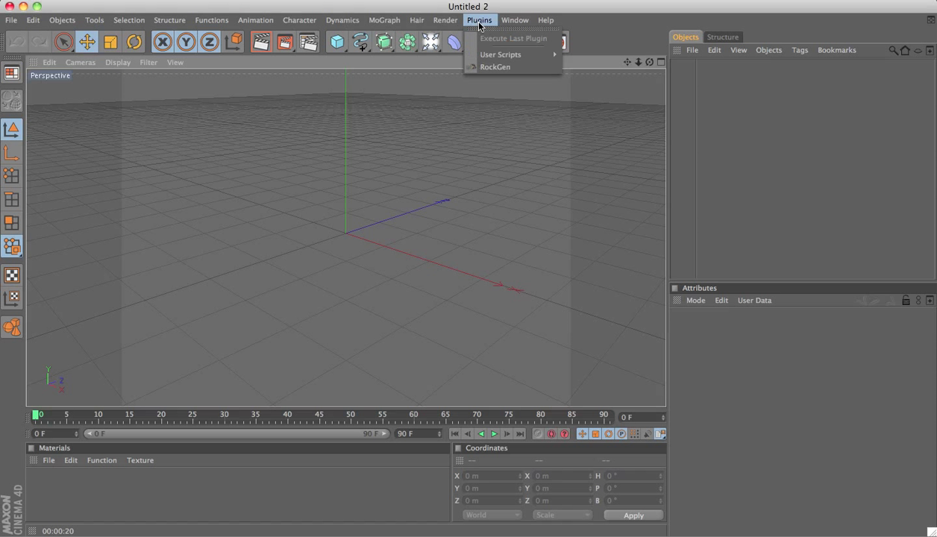
{"action": "left_click", "coordinate": [489, 69]}
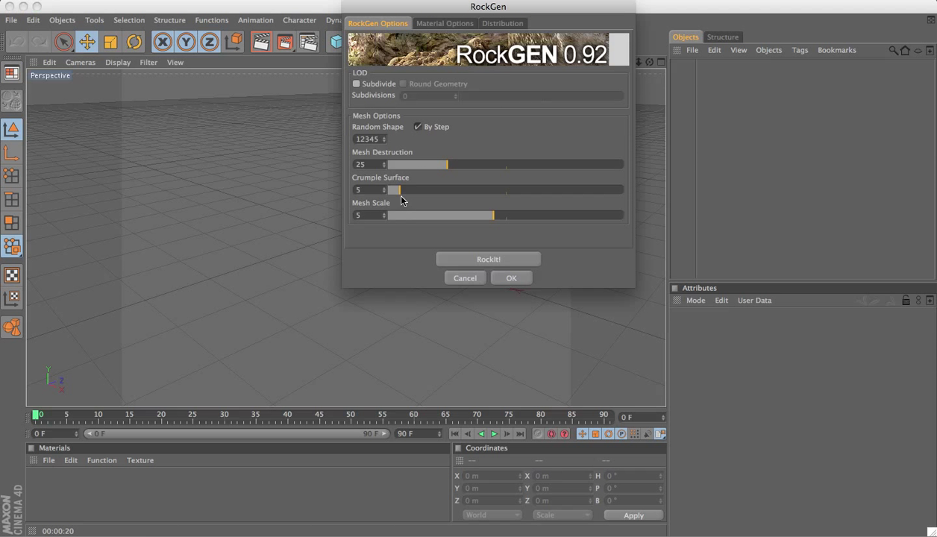
{"action": "left_click_drag", "start_coordinate": [401, 189], "coordinate": [415, 192]}
{"action": "left_click_drag", "start_coordinate": [510, 217], "coordinate": [521, 216]}
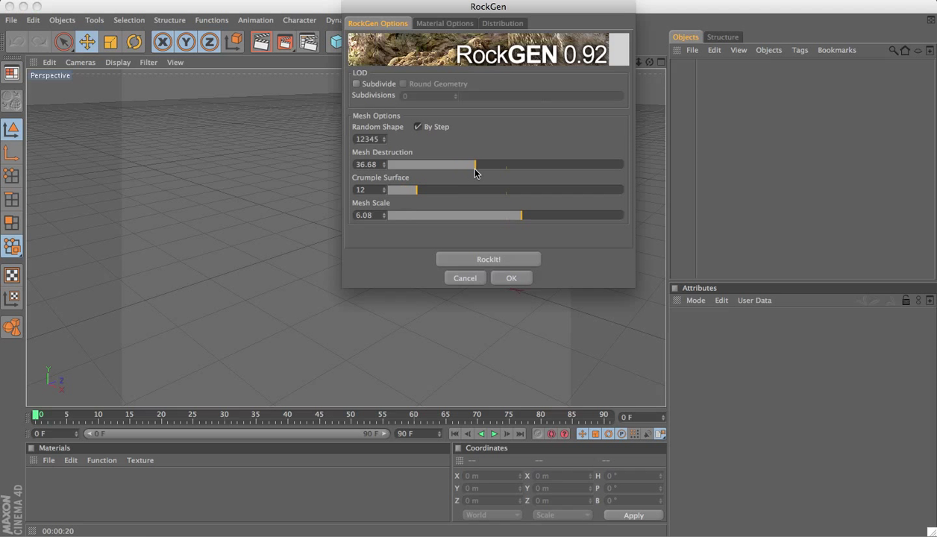
{"action": "left_click", "coordinate": [490, 256]}
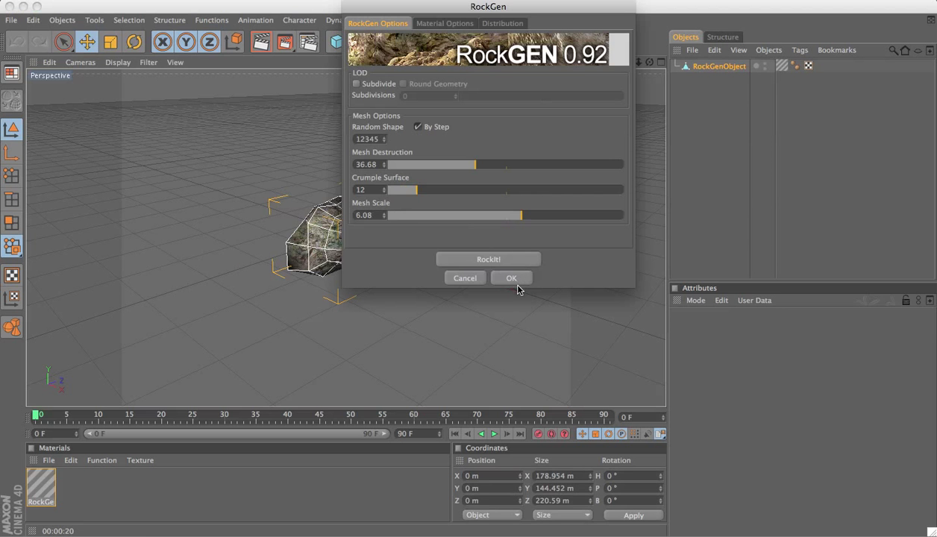
{"action": "left_click", "coordinate": [515, 281]}
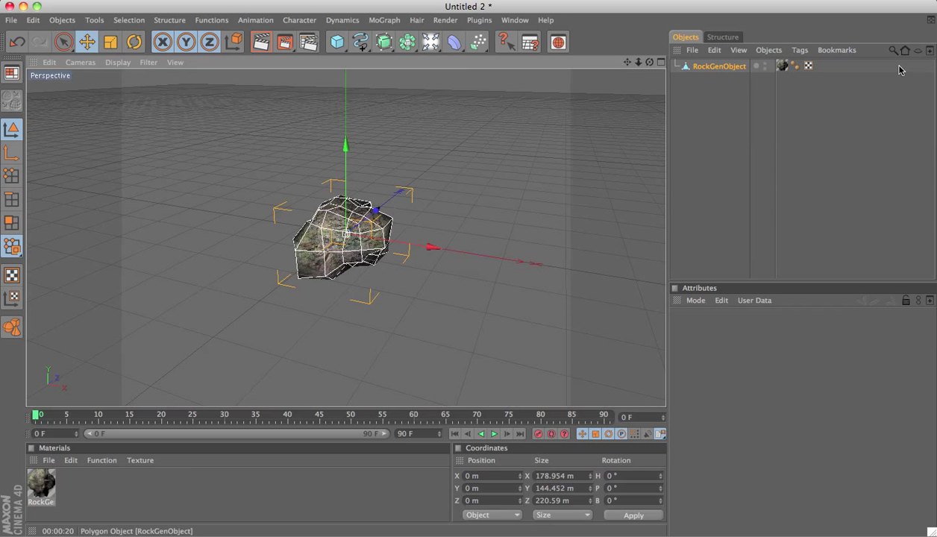
Turn off RockGenObject's editor visibility so only its axes show in the viewport.
{"action": "left_click", "coordinate": [766, 66]}
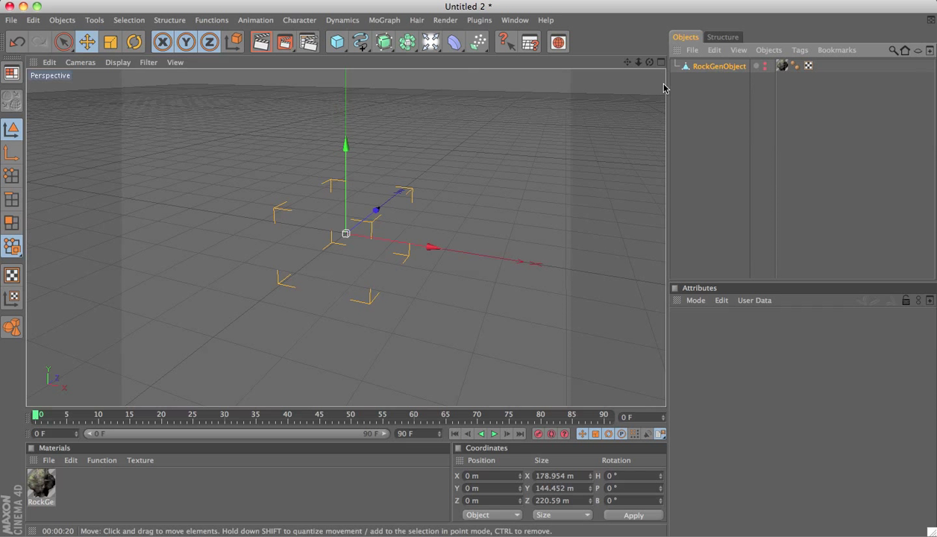
{"action": "left_click", "coordinate": [83, 489]}
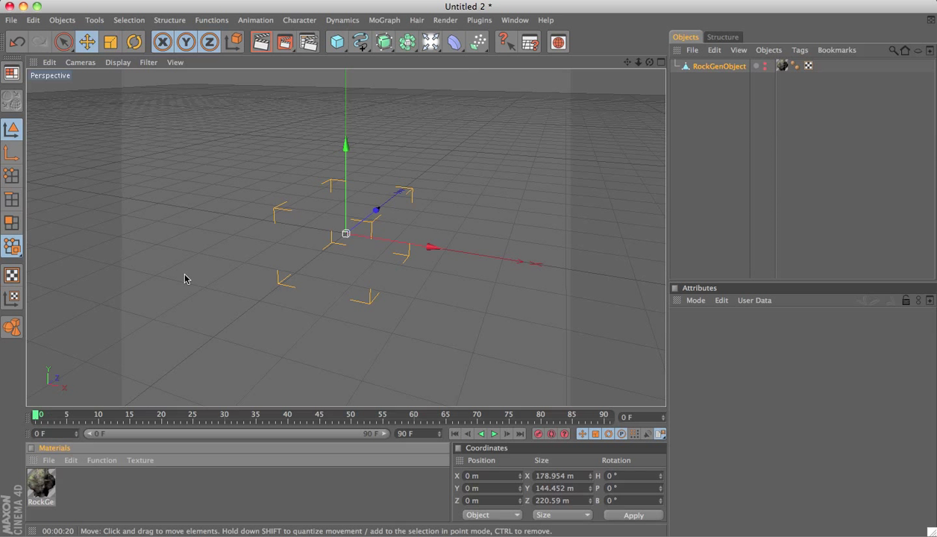
Add a Text spline and replace its text with 'Open Fields'.
{"action": "left_click", "coordinate": [344, 50]}
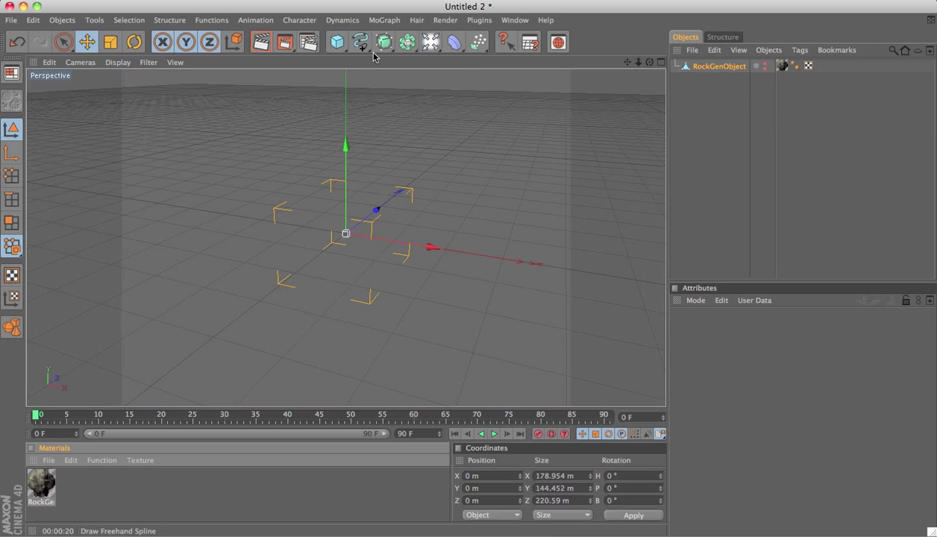
{"action": "left_click", "coordinate": [358, 45]}
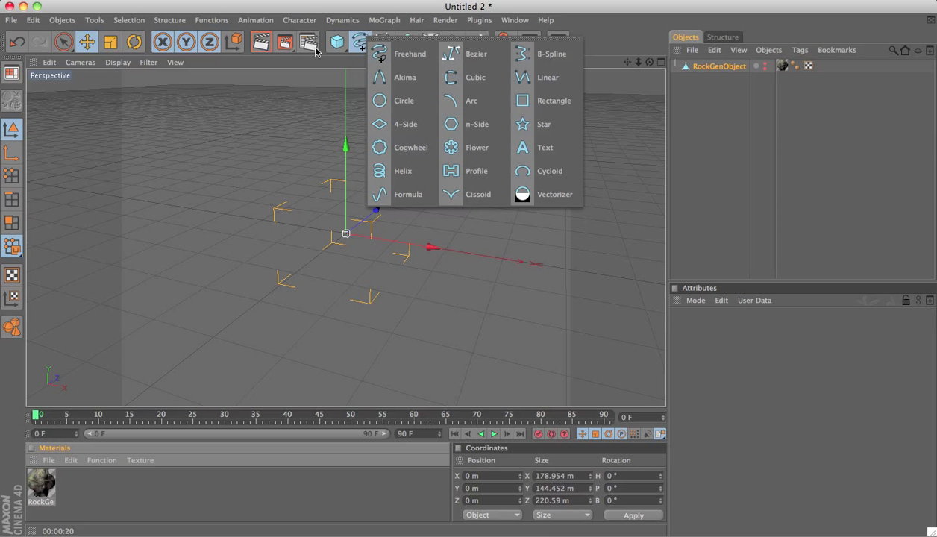
{"action": "left_click", "coordinate": [543, 148]}
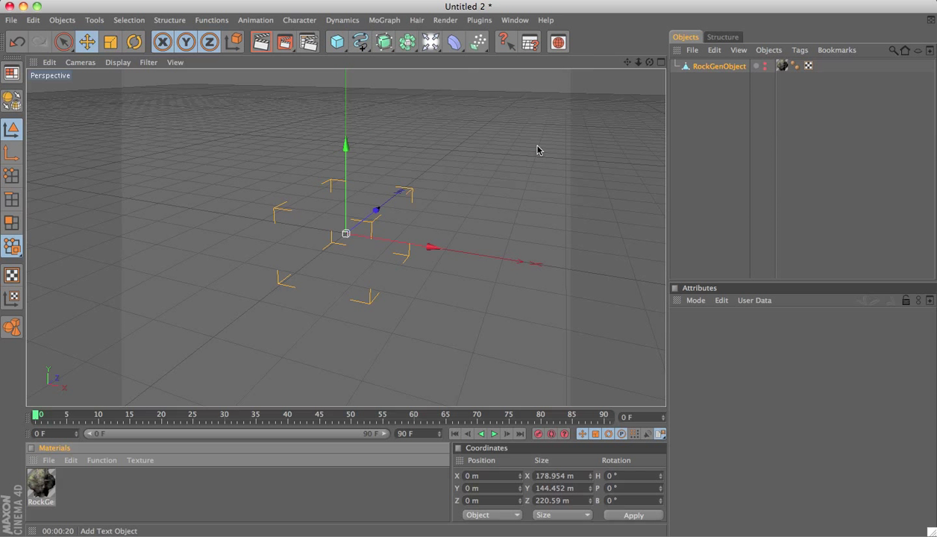
{"action": "double_click", "coordinate": [739, 365]}
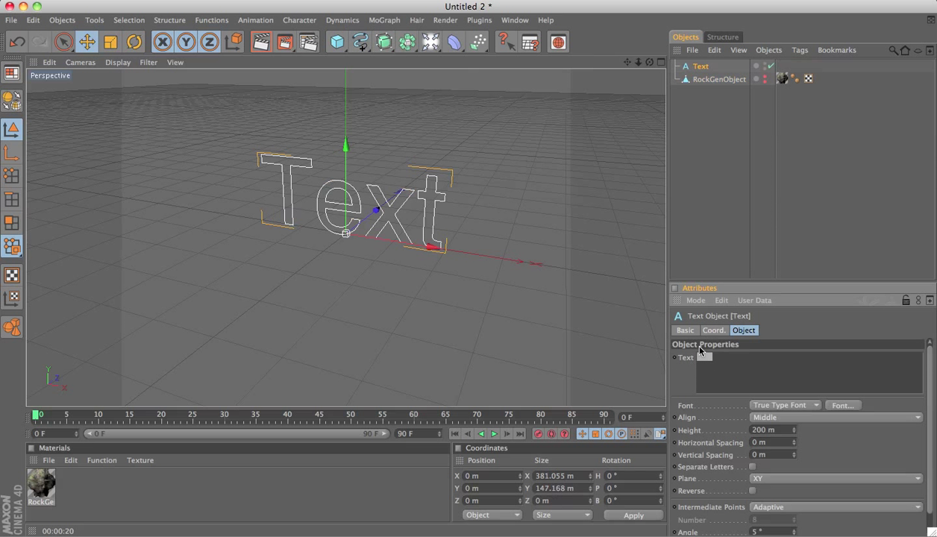
{"action": "left_click", "coordinate": [721, 369]}
{"action": "key", "text": "ctrl+a"}
{"action": "type", "text": "O"}
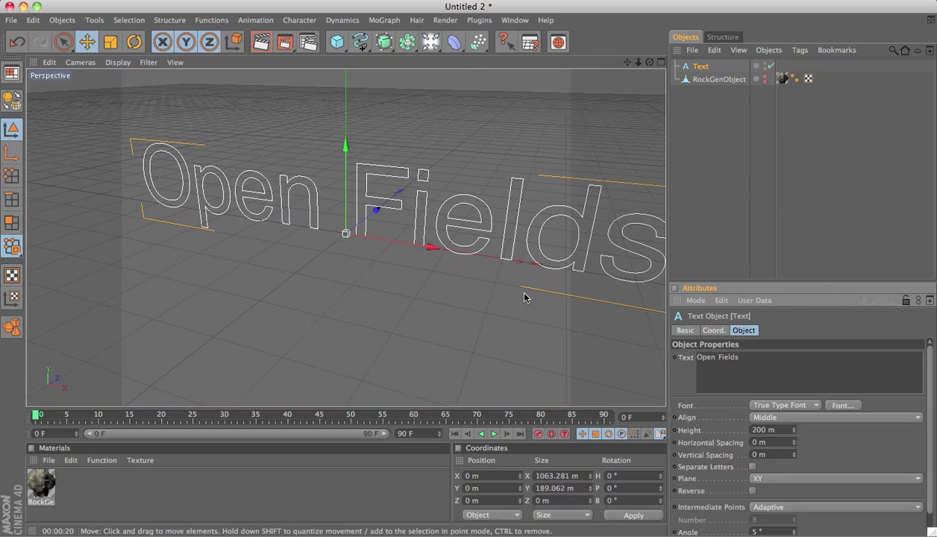
{"action": "mouse_move", "coordinate": [381, 294]}
{"action": "left_mouse_down", "text": "alt"}
{"action": "mouse_move", "coordinate": [321, 253]}
{"action": "mouse_move", "coordinate": [391, 297]}
{"action": "left_mouse_up", "text": "alt"}
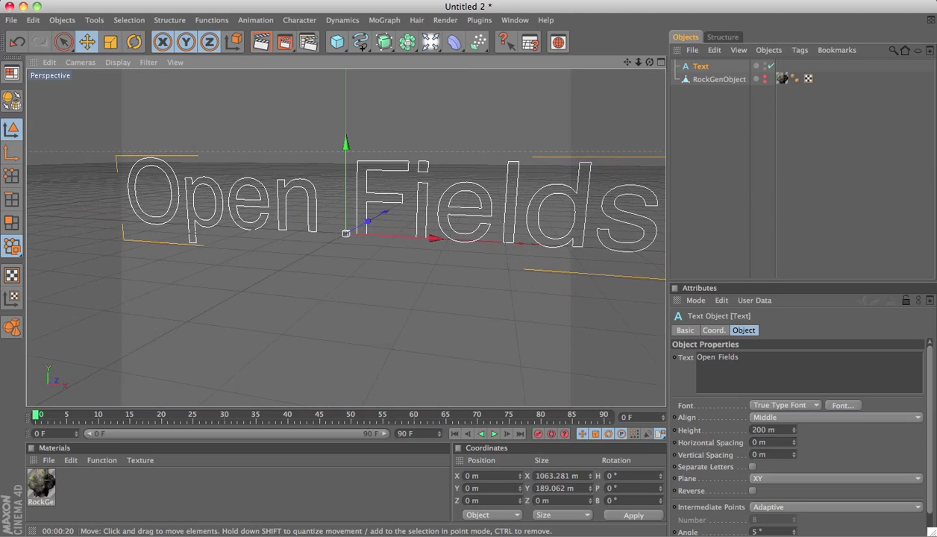
Place the Open Fields Text spline inside a new Extrude NURBS.
{"action": "left_click", "coordinate": [384, 41]}
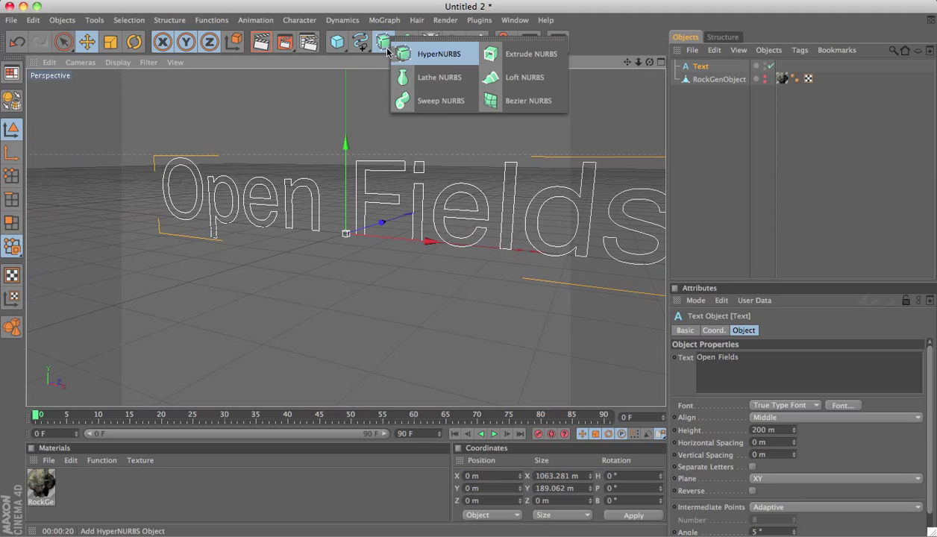
{"action": "left_click", "coordinate": [526, 53]}
{"action": "left_click_drag", "start_coordinate": [700, 79], "coordinate": [711, 67]}
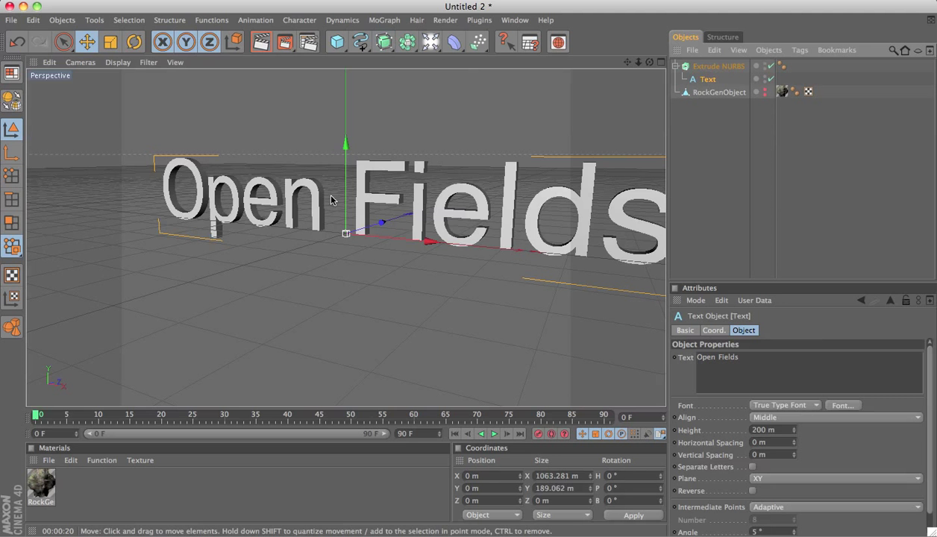
{"action": "left_click_drag", "start_coordinate": [435, 193], "coordinate": [502, 203], "text": "alt"}
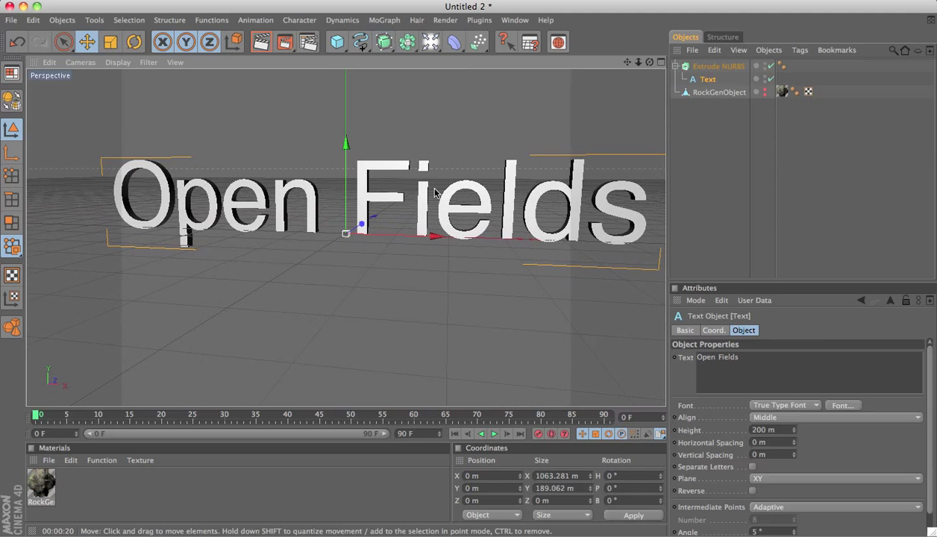
Set the Extrude NURBS movement depth to 40 m.
{"action": "left_click", "coordinate": [718, 67]}
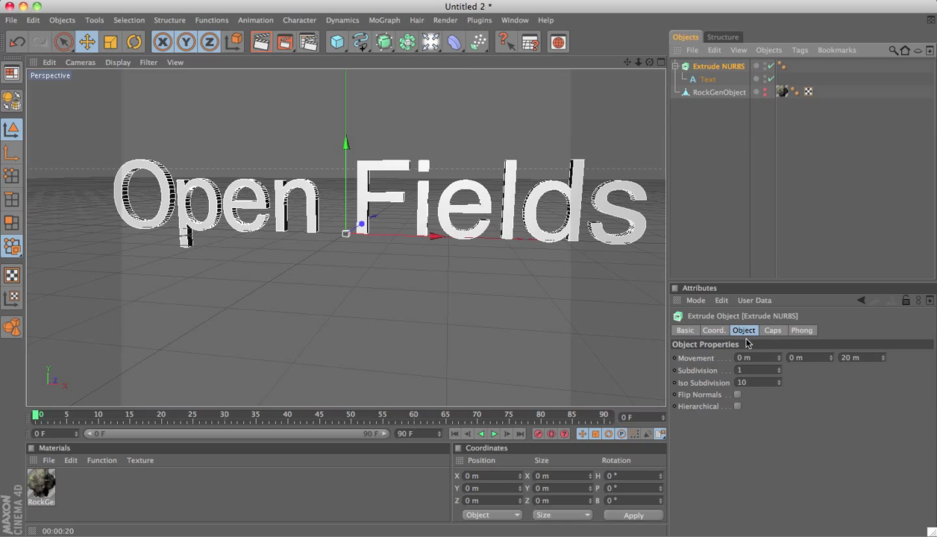
{"action": "left_click", "coordinate": [773, 330]}
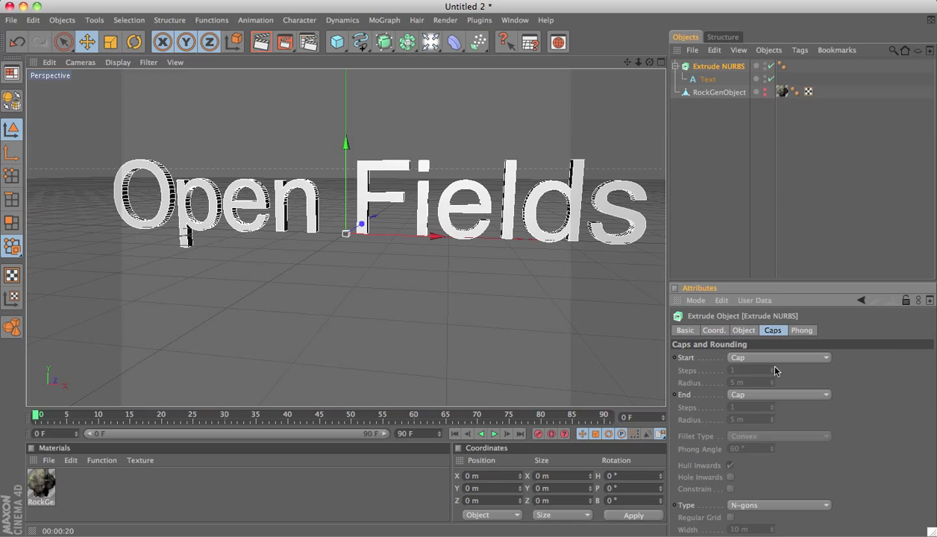
{"action": "left_click", "coordinate": [742, 330]}
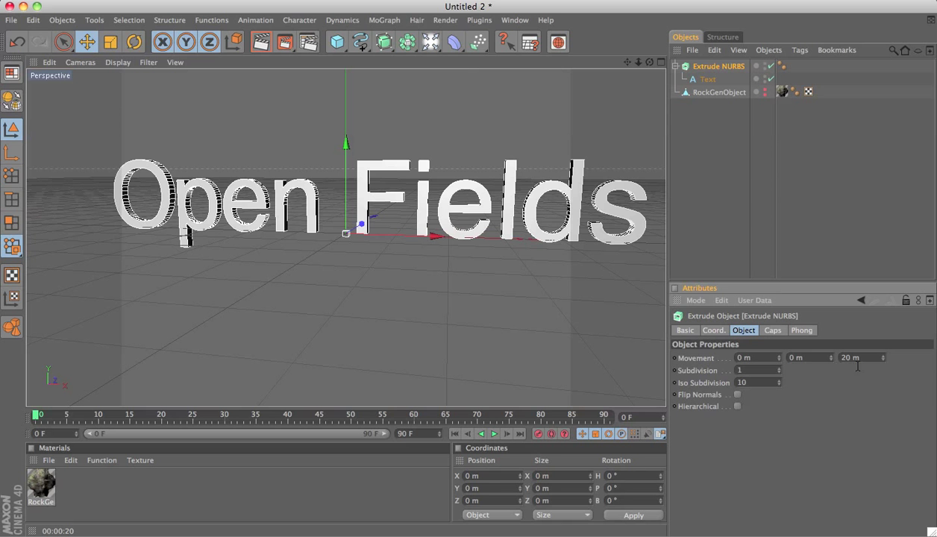
{"action": "mouse_move", "coordinate": [883, 363]}
{"action": "left_mouse_down"}
{"action": "mouse_move", "coordinate": [888, 343]}
{"action": "mouse_move", "coordinate": [883, 376]}
{"action": "mouse_move", "coordinate": [883, 337]}
{"action": "left_mouse_up"}
{"action": "left_click_drag", "start_coordinate": [447, 341], "coordinate": [438, 356], "text": "alt"}
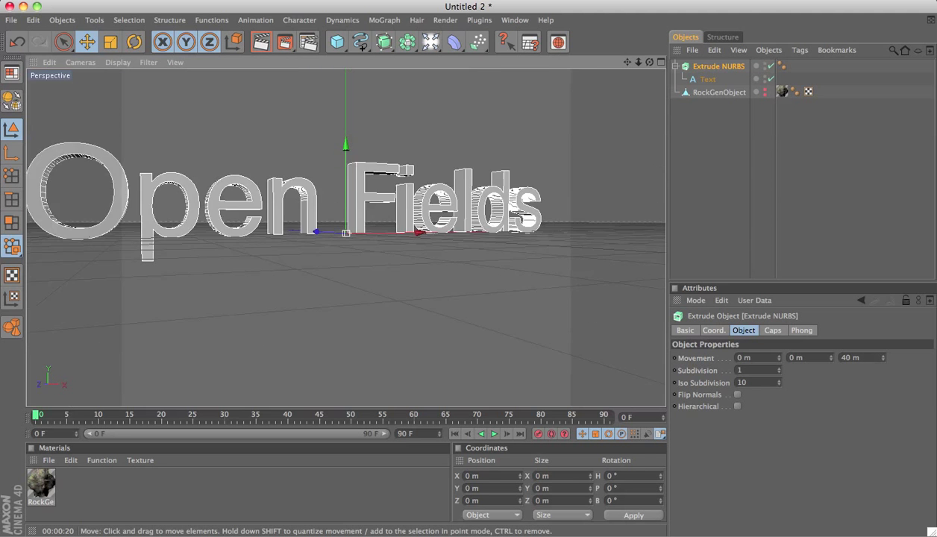
Drop the RockGen material onto Extrude NURBS and test-render the active view.
{"action": "left_click_drag", "start_coordinate": [381, 350], "coordinate": [424, 314], "text": "alt"}
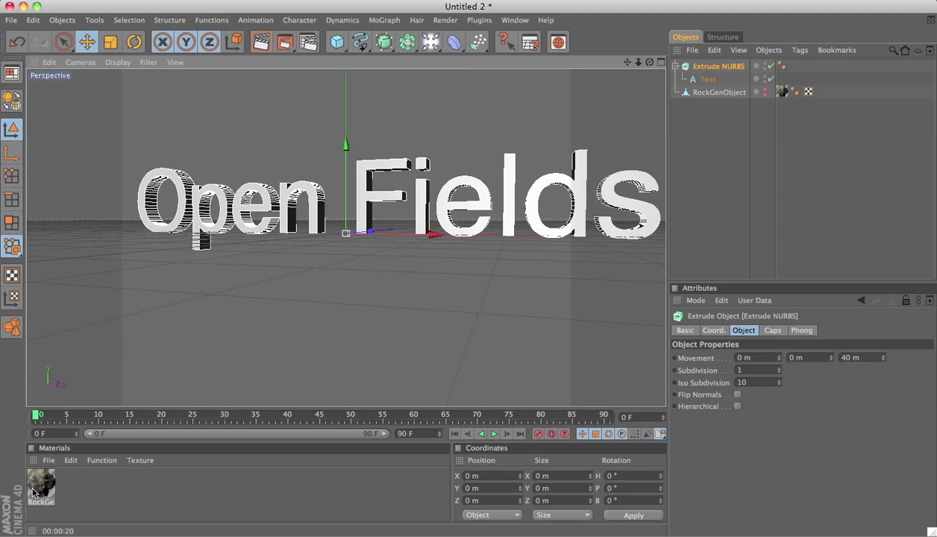
{"action": "left_click_drag", "start_coordinate": [34, 491], "coordinate": [95, 457]}
{"action": "left_click_drag", "start_coordinate": [896, 12], "coordinate": [738, 67]}
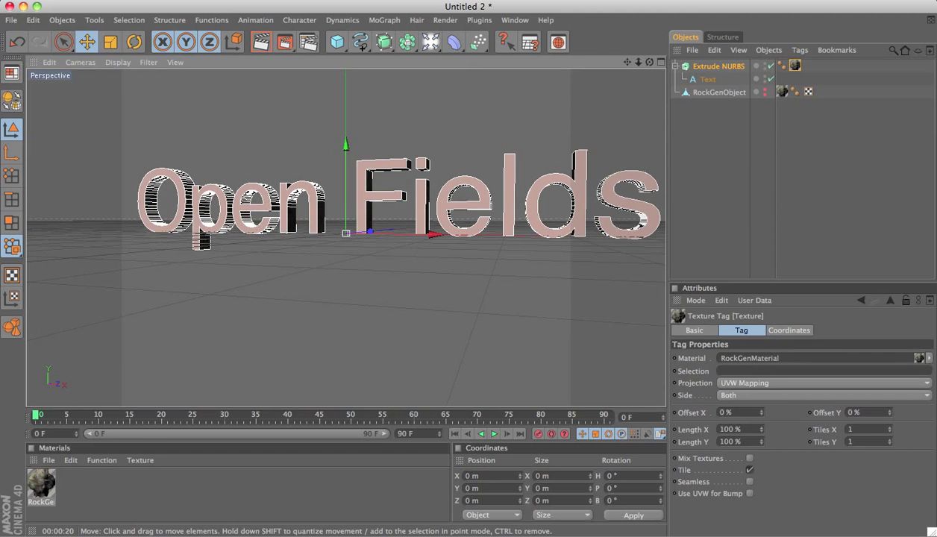
{"action": "left_click", "coordinate": [271, 46]}
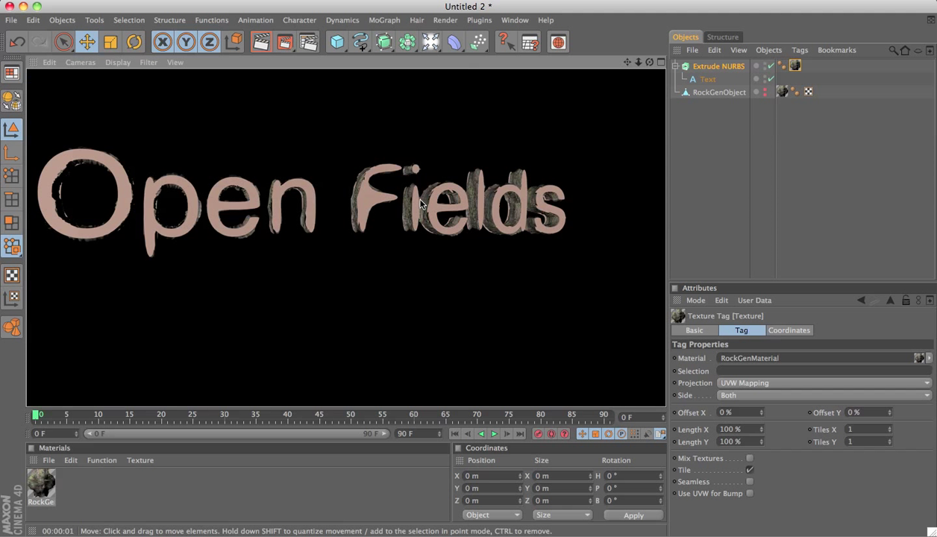
{"action": "left_click", "coordinate": [492, 229]}
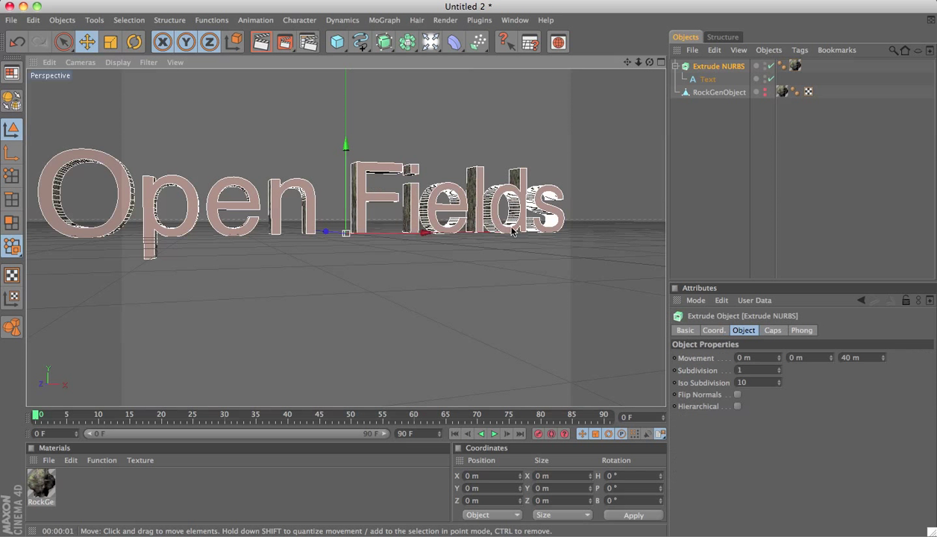
Switch the Extrude NURBS texture tag to Cubic projection and re-render to check the mapping.
{"action": "left_click", "coordinate": [794, 68]}
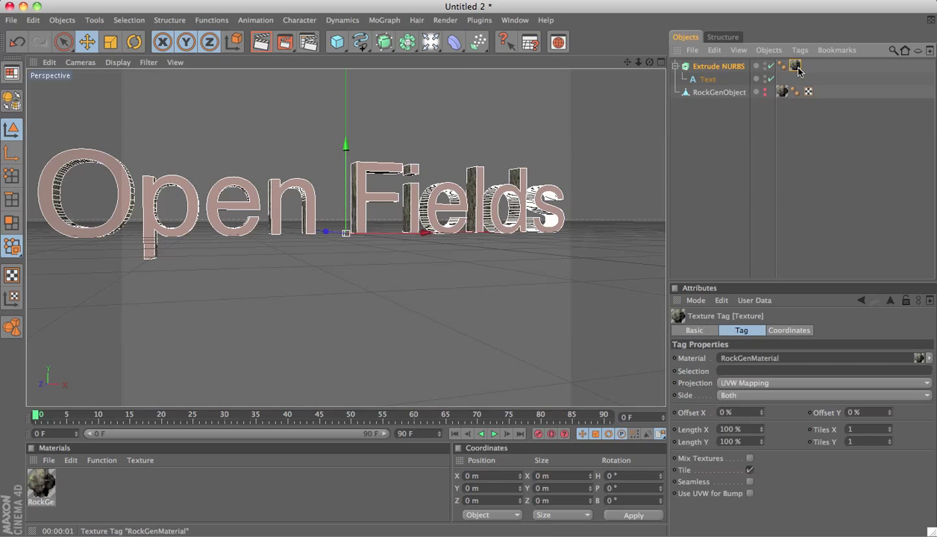
{"action": "left_click", "coordinate": [743, 383]}
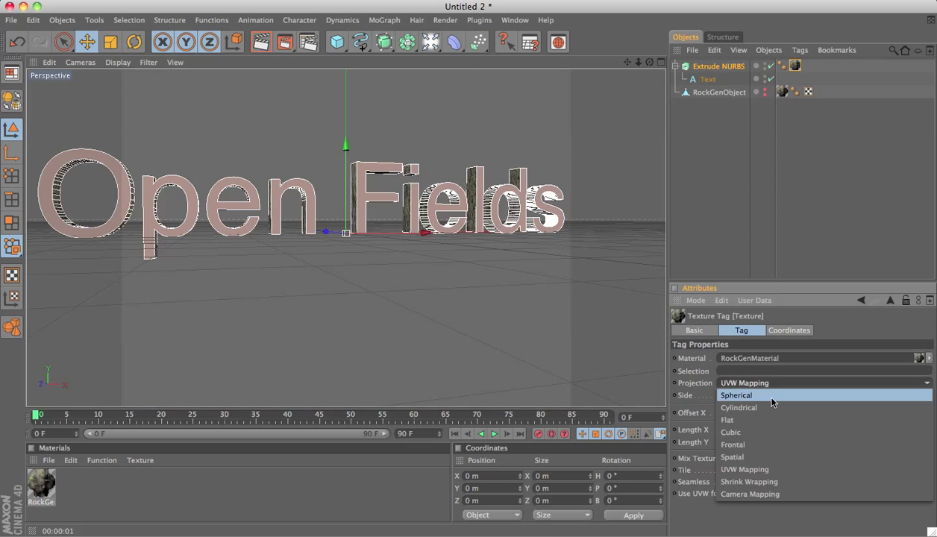
{"action": "left_click", "coordinate": [746, 433]}
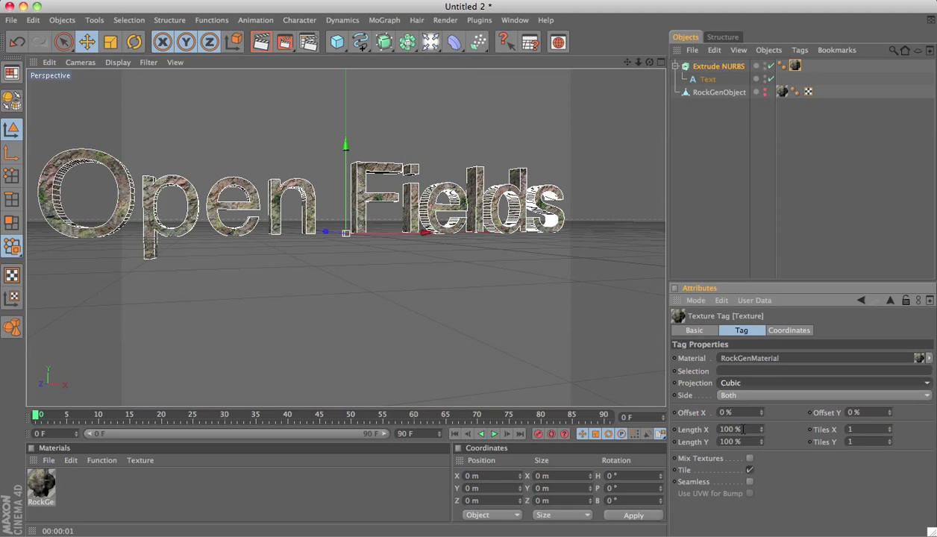
{"action": "left_click", "coordinate": [516, 318]}
{"action": "left_click", "coordinate": [258, 47]}
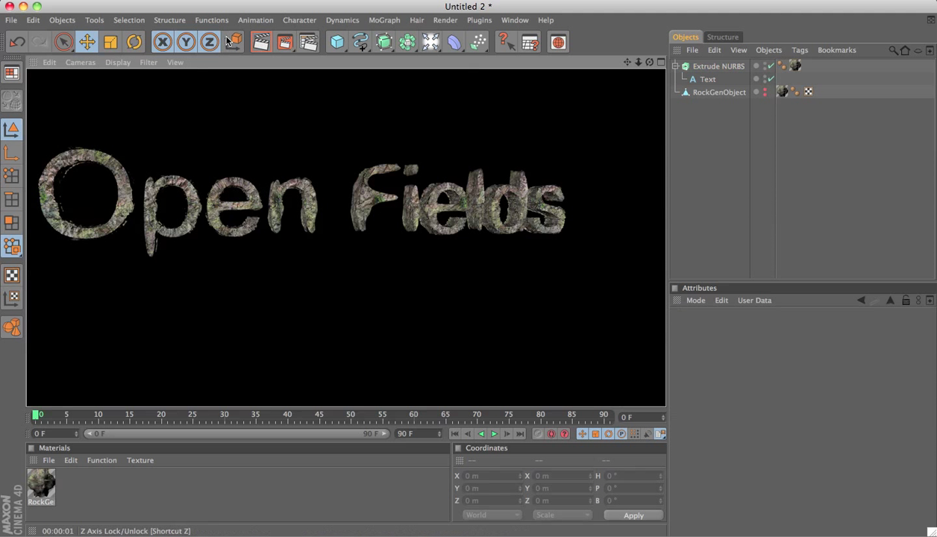
Clear the render, then orbit and zoom so the Open Fields text faces the camera.
{"action": "left_click", "coordinate": [380, 114]}
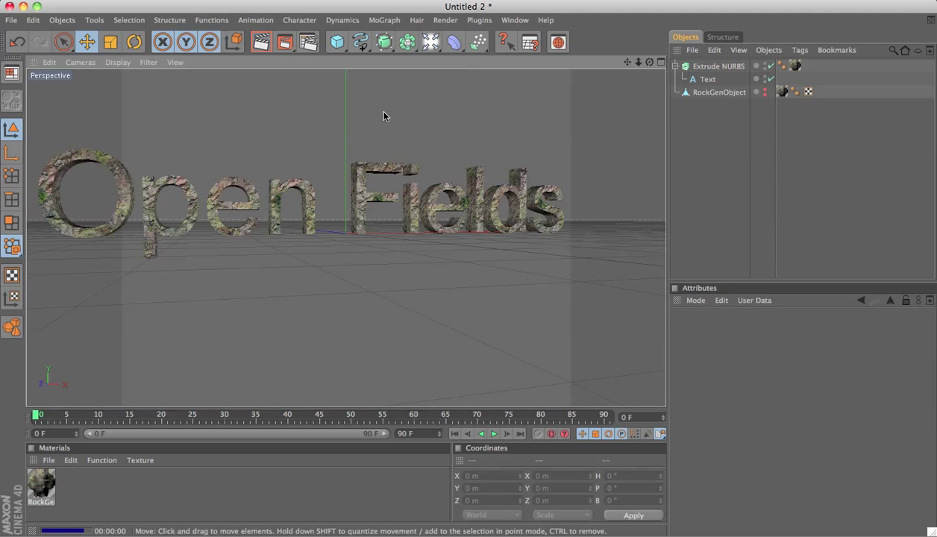
{"action": "left_click_drag", "start_coordinate": [380, 113], "coordinate": [351, 194], "text": "alt"}
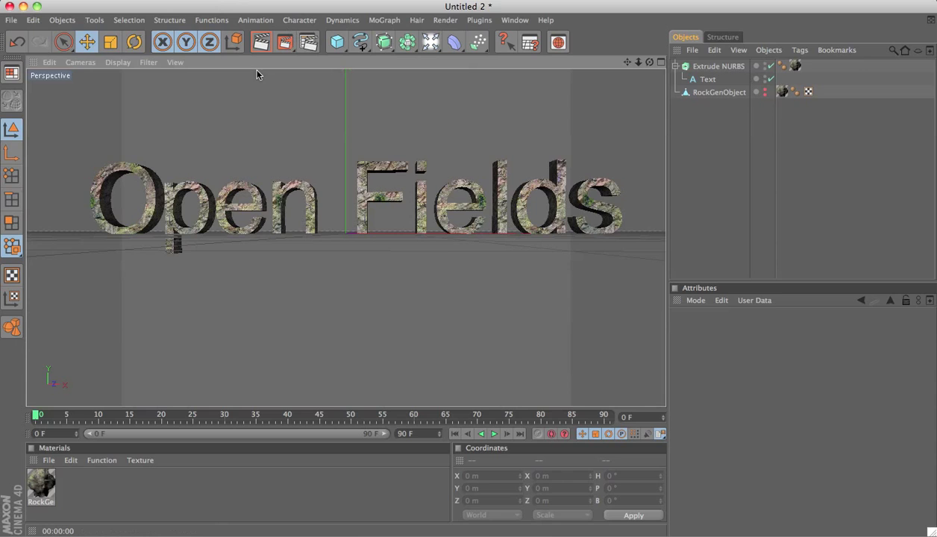
{"action": "scroll", "coordinate": [275, 116], "scroll_direction": "up", "scroll_amount": 5}
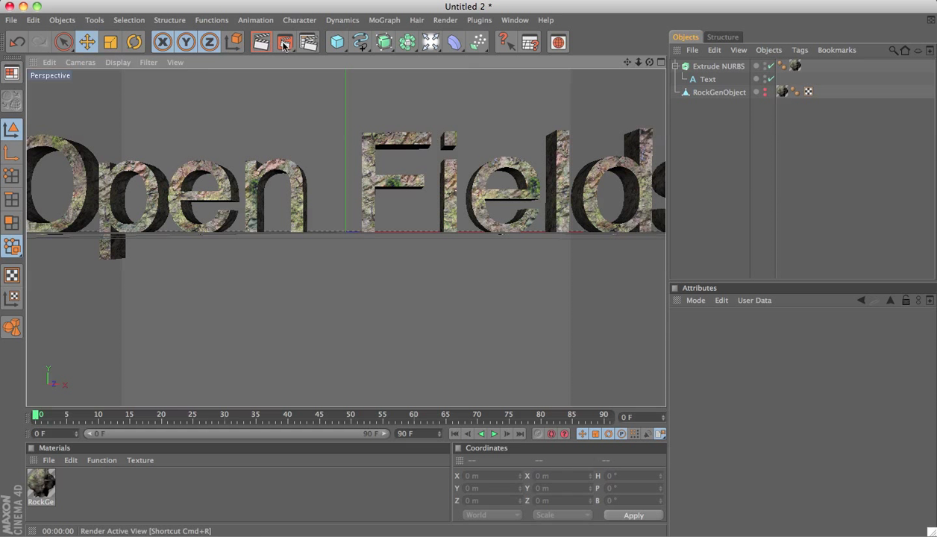
In Render Settings Output, choose Manual film format with a 16:9 ratio, giving 720 x 405.
{"action": "left_click", "coordinate": [312, 49]}
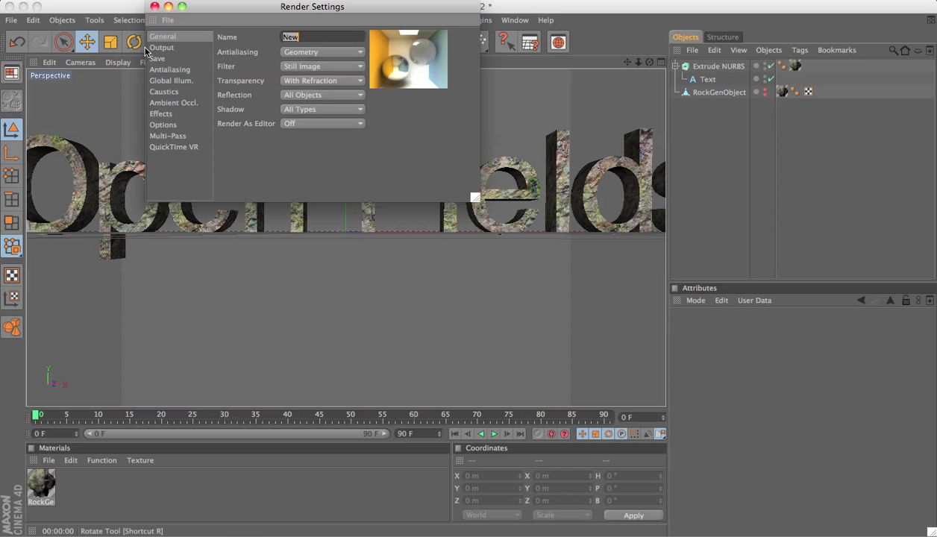
{"action": "left_click", "coordinate": [159, 48]}
{"action": "left_click", "coordinate": [283, 37]}
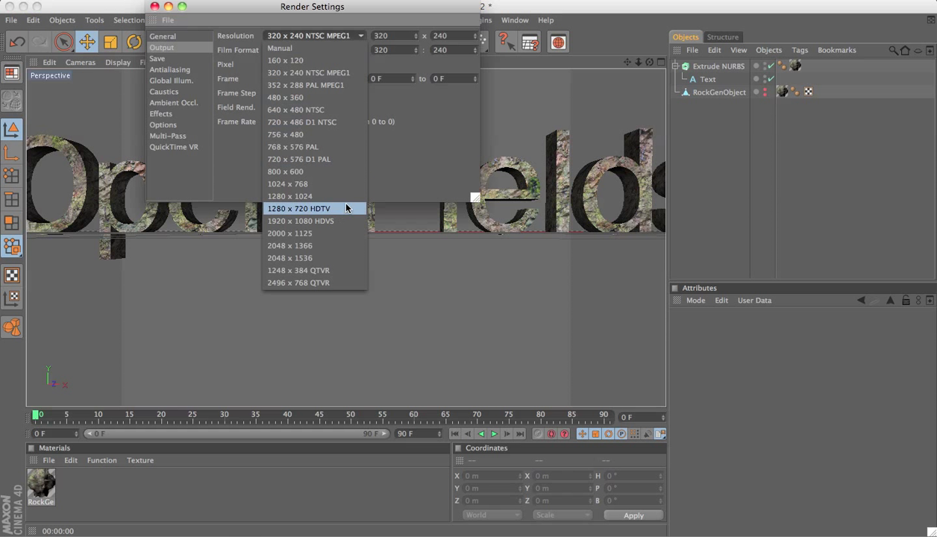
{"action": "key", "text": "Escape"}
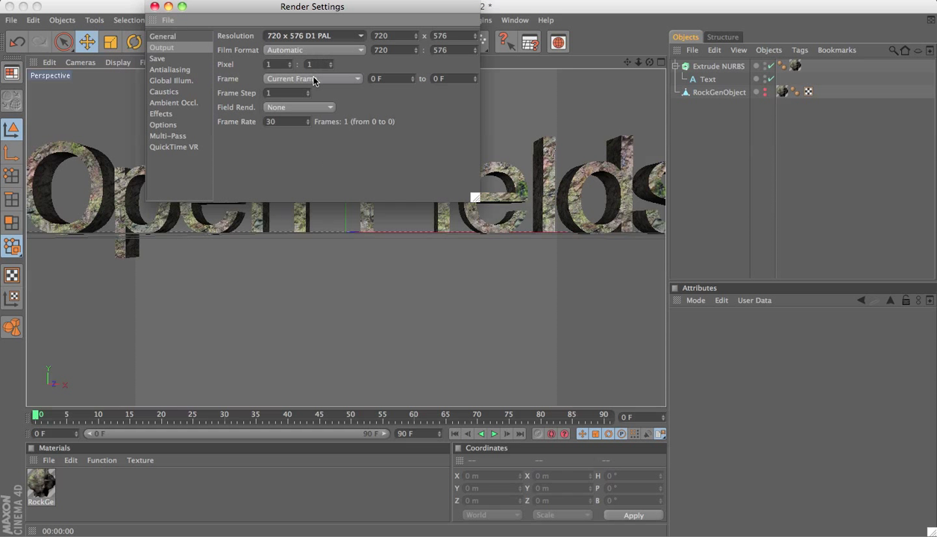
{"action": "left_click", "coordinate": [358, 52]}
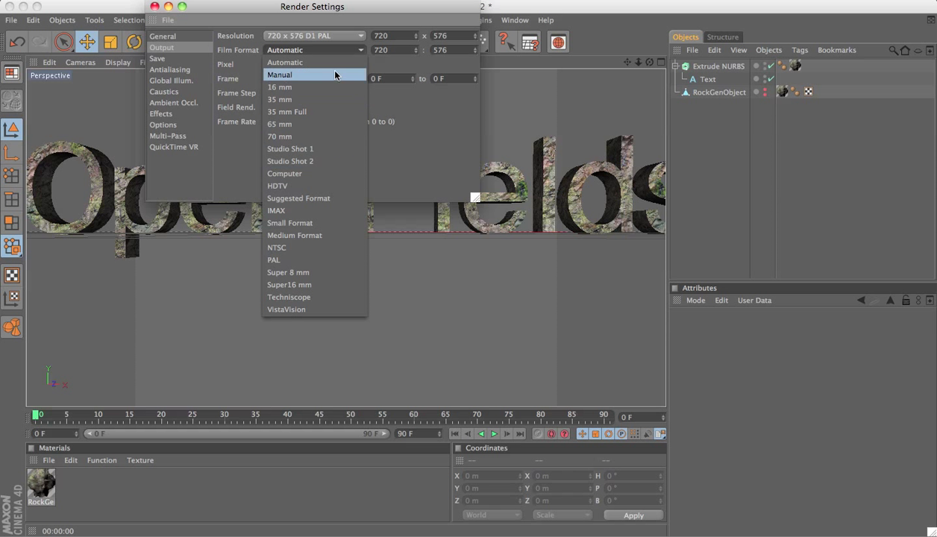
{"action": "left_click", "coordinate": [303, 62]}
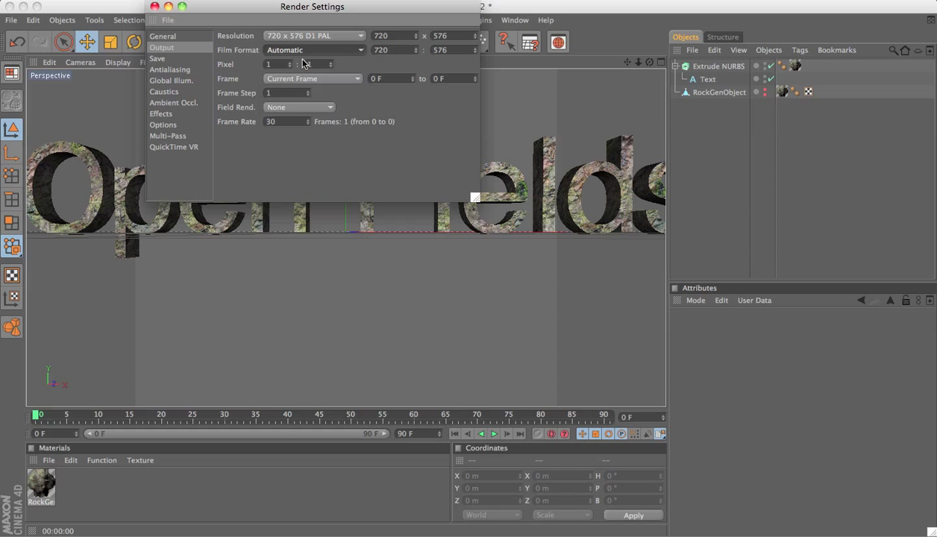
{"action": "left_click", "coordinate": [305, 56]}
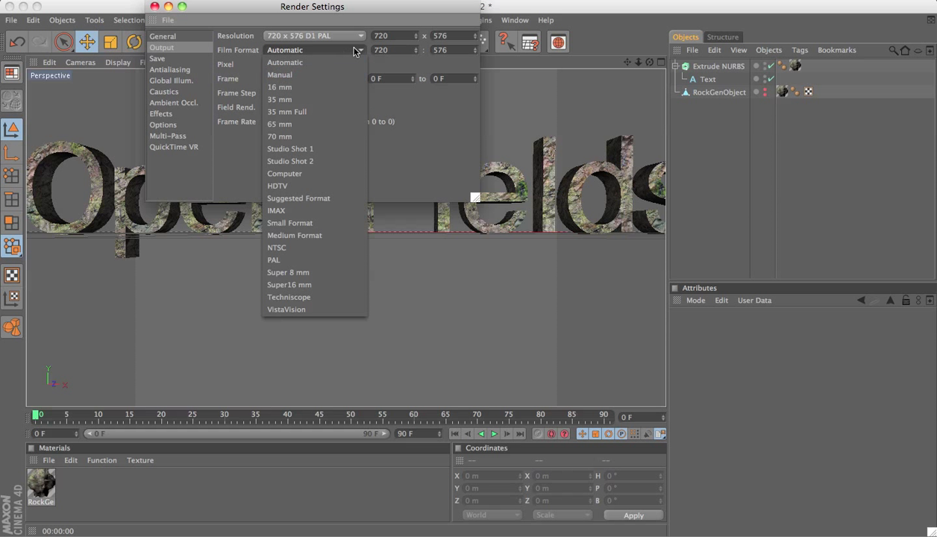
{"action": "left_click", "coordinate": [350, 71]}
{"action": "left_click_drag", "start_coordinate": [388, 51], "coordinate": [306, 50]}
{"action": "type", "text": "16"}
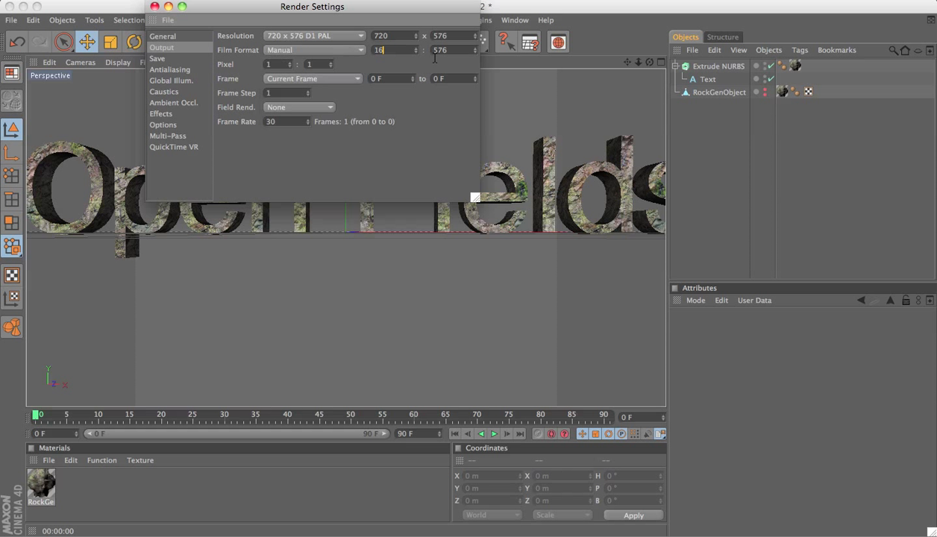
{"action": "key", "text": "Tab"}
{"action": "type", "text": "9"}
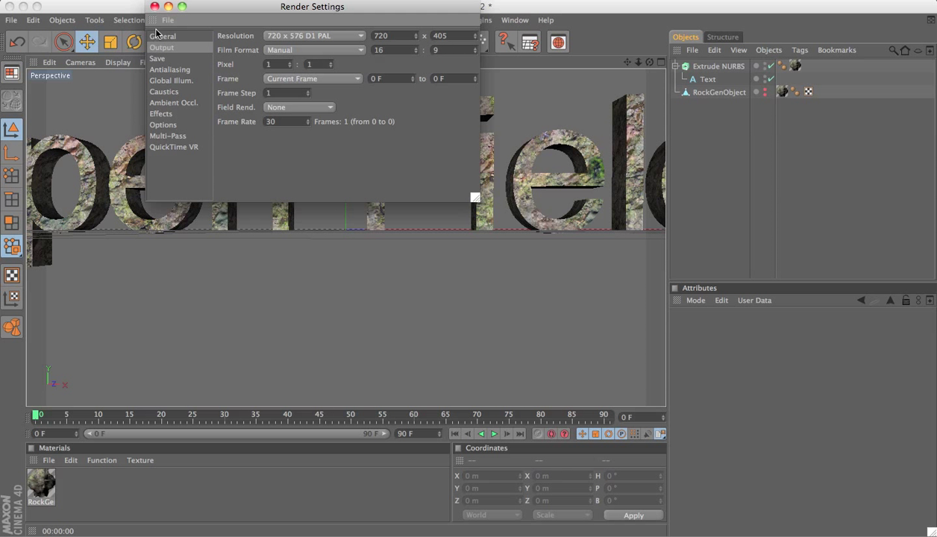
{"action": "left_click", "coordinate": [154, 6]}
Render the 720 x 405 image to the Picture Viewer, enlarge it for review, then close it.
{"action": "scroll", "coordinate": [345, 140], "scroll_direction": "down", "scroll_amount": 3}
{"action": "scroll", "coordinate": [345, 141], "scroll_direction": "down", "scroll_amount": 2}
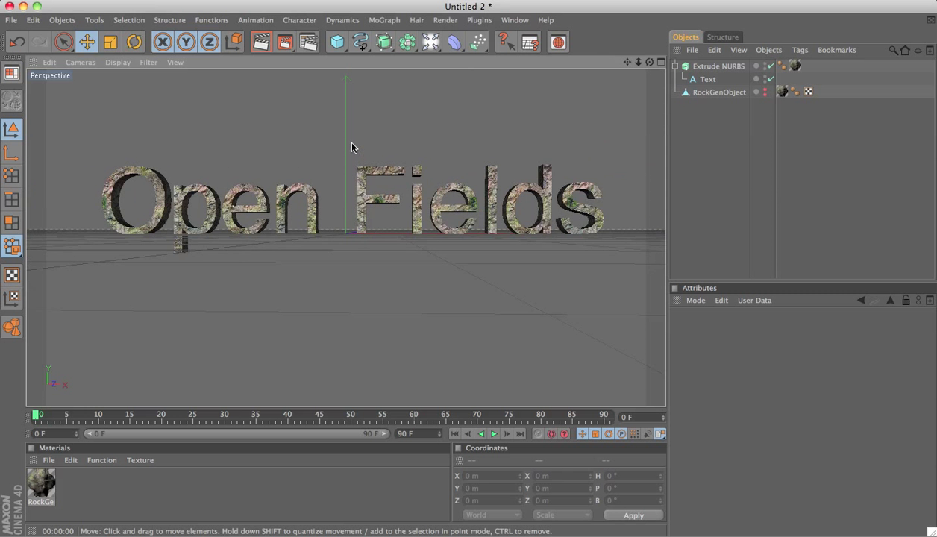
{"action": "left_click", "coordinate": [266, 46]}
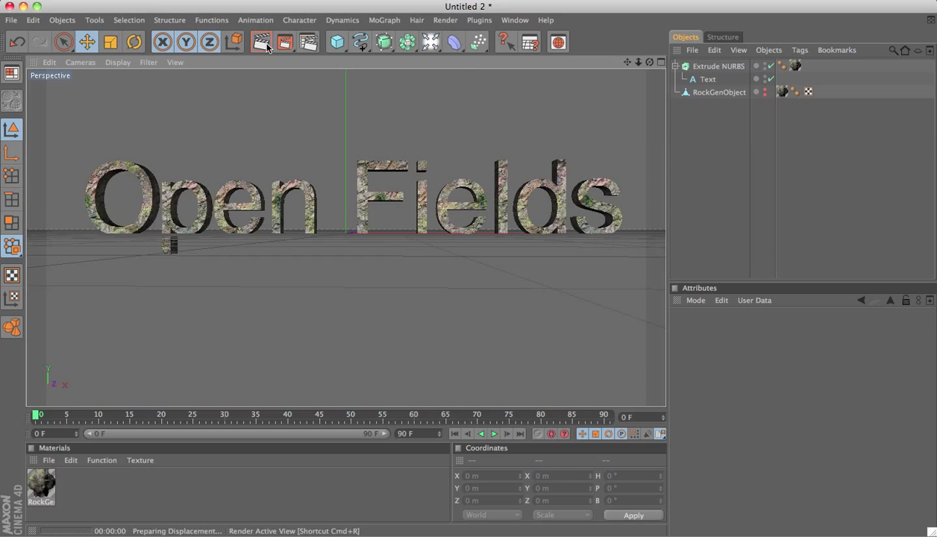
{"action": "left_click", "coordinate": [284, 43]}
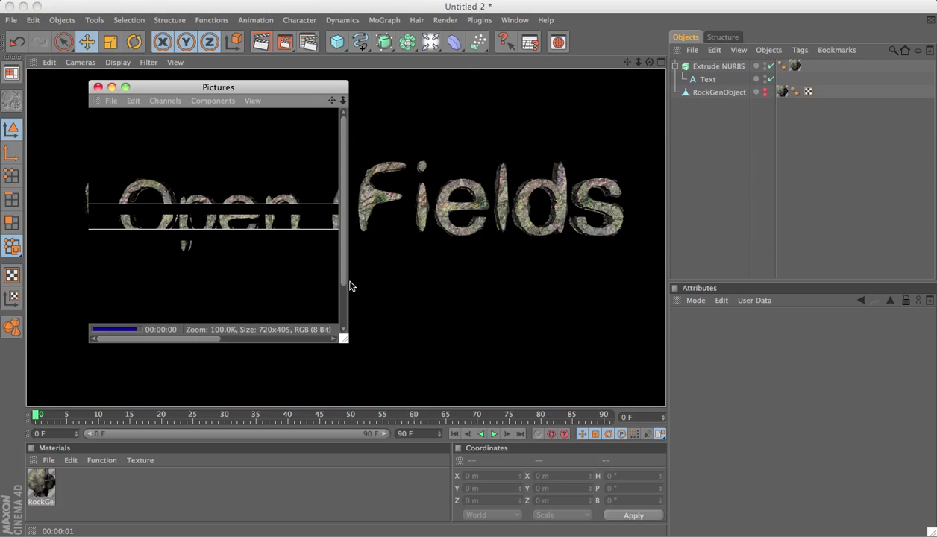
{"action": "left_click_drag", "start_coordinate": [343, 338], "coordinate": [882, 516]}
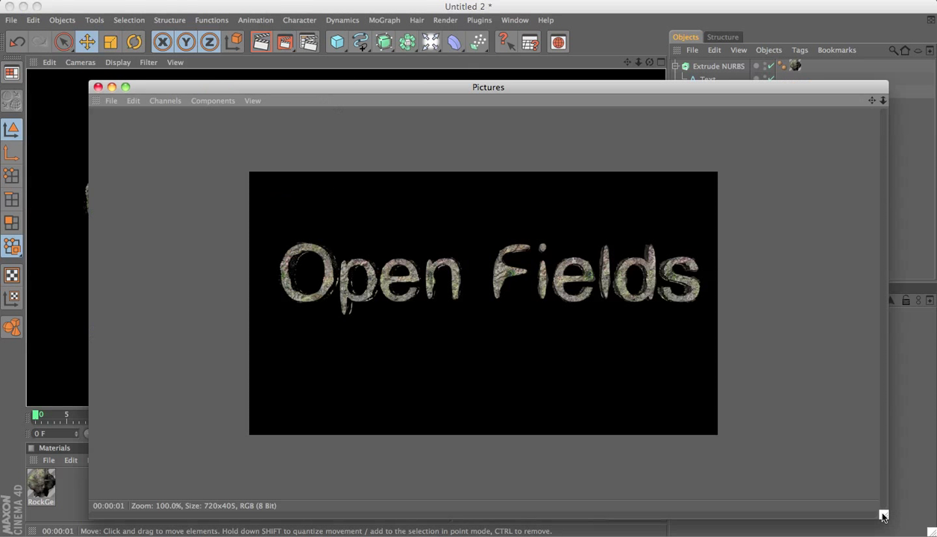
{"action": "left_click_drag", "start_coordinate": [569, 102], "coordinate": [549, 58]}
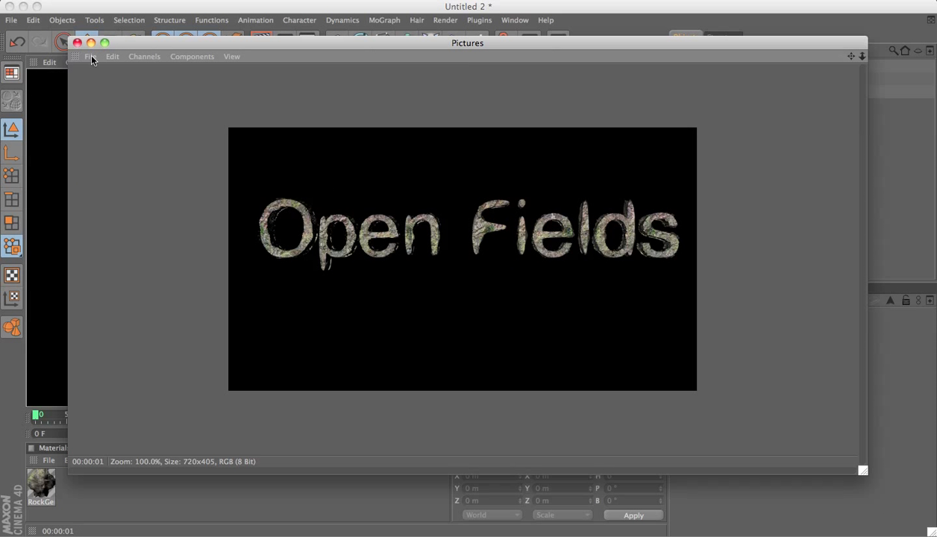
{"action": "left_click", "coordinate": [77, 42]}
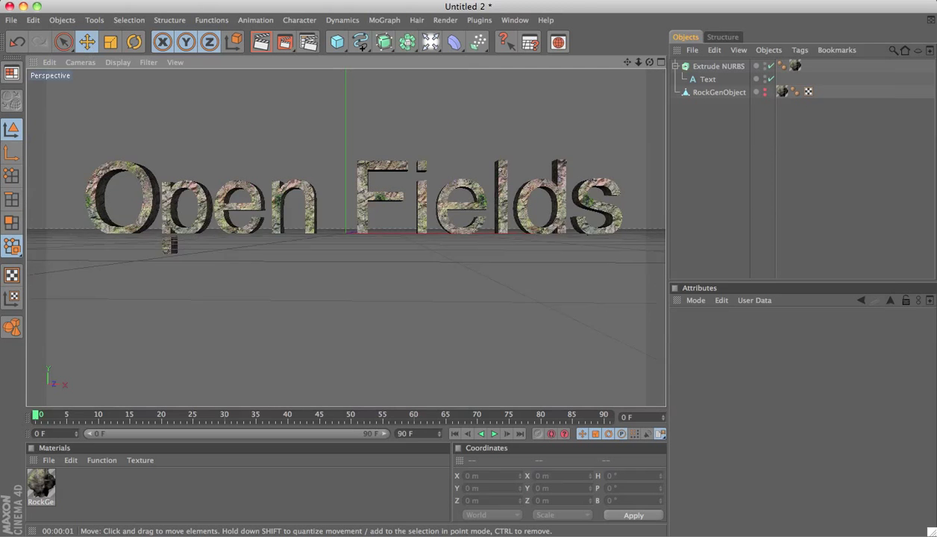
{"action": "left_click_drag", "start_coordinate": [324, 224], "coordinate": [325, 90], "text": "alt"}
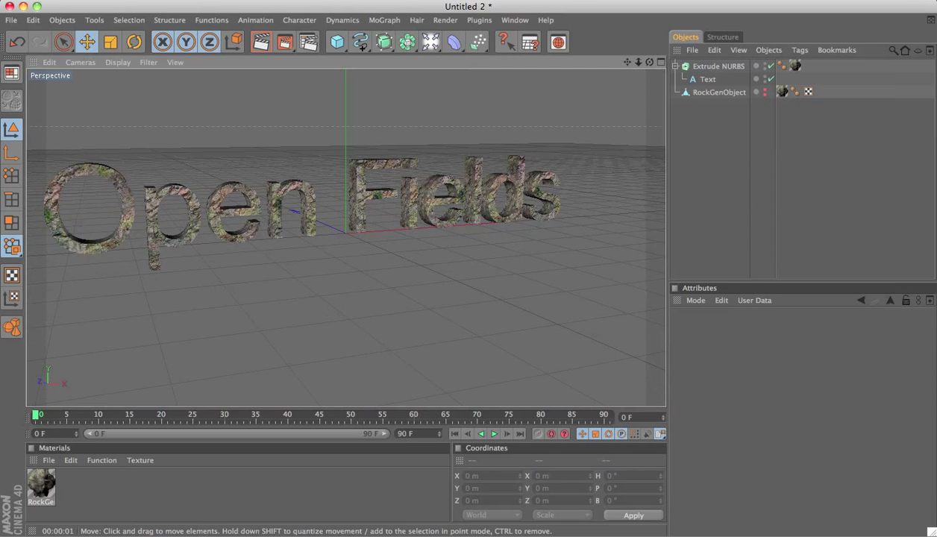
Add an omni light and move it below and to the right of the text.
{"action": "left_click", "coordinate": [430, 42]}
{"action": "left_click", "coordinate": [456, 55]}
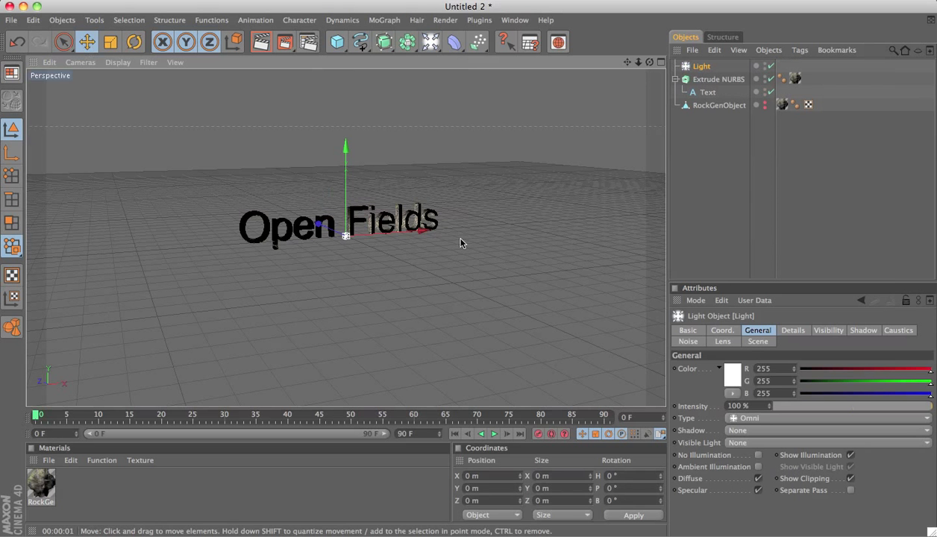
{"action": "left_click_drag", "start_coordinate": [348, 148], "coordinate": [347, 197]}
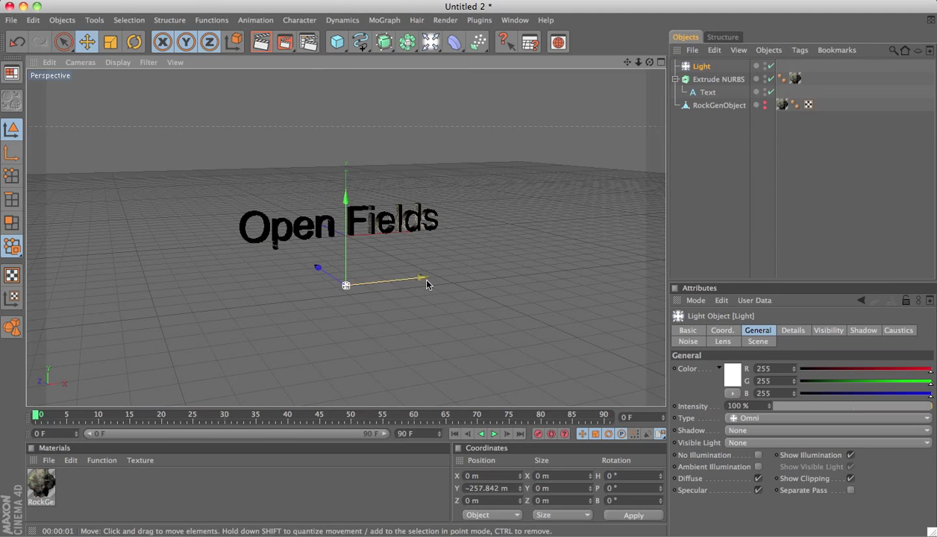
{"action": "left_click_drag", "start_coordinate": [420, 284], "coordinate": [486, 277]}
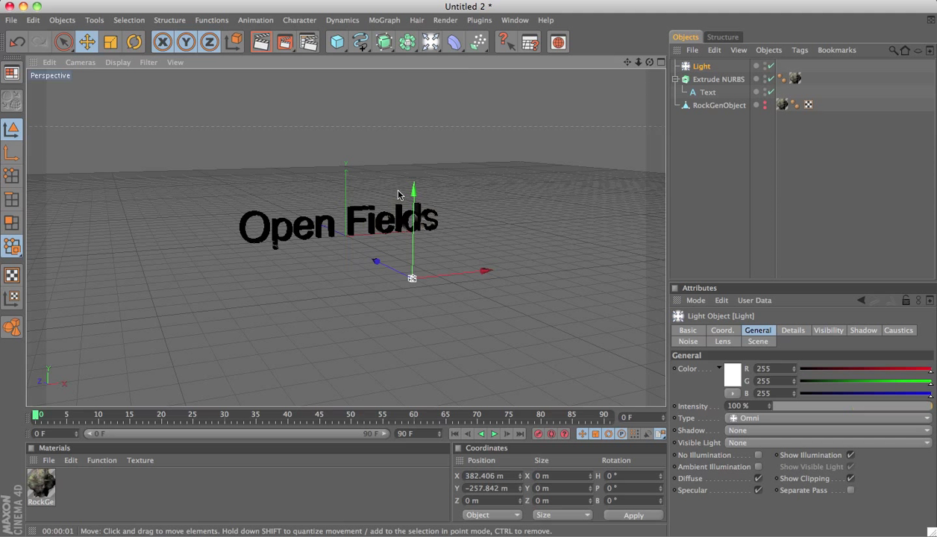
Duplicate the light and move the copy left of the text, to about −541 m on X.
{"action": "key", "text": "ctrl+v"}
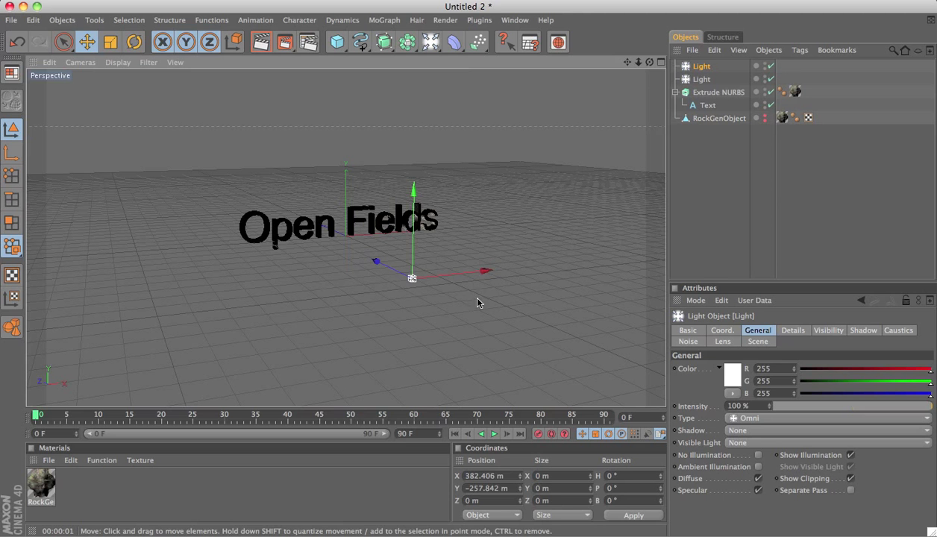
{"action": "left_click_drag", "start_coordinate": [412, 277], "coordinate": [241, 296]}
{"action": "mouse_move", "coordinate": [625, 233]}
{"action": "left_mouse_down", "text": "alt"}
{"action": "mouse_move", "coordinate": [634, 284]}
{"action": "mouse_move", "coordinate": [581, 232]}
{"action": "left_mouse_up", "text": "alt"}
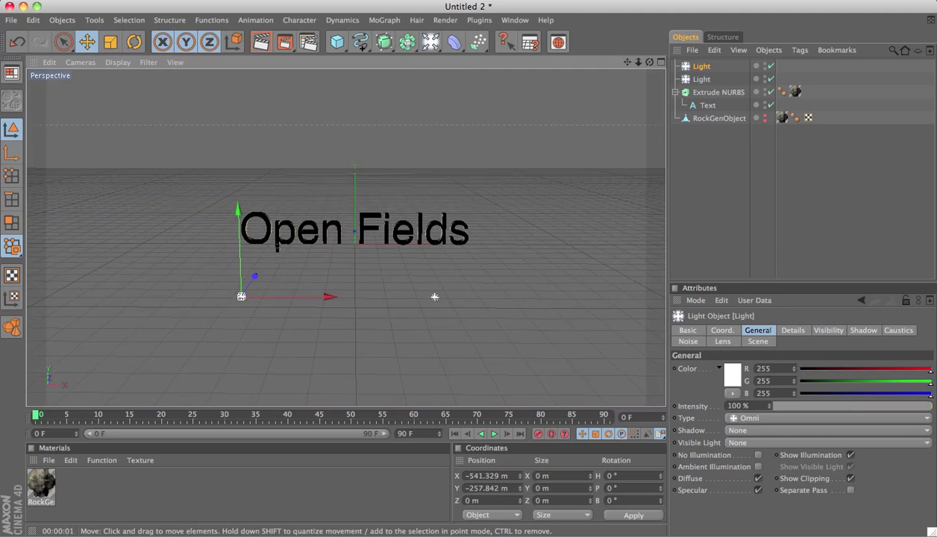
{"action": "scroll", "coordinate": [582, 233], "scroll_direction": "up", "scroll_amount": 5}
{"action": "scroll", "coordinate": [582, 232], "scroll_direction": "down", "scroll_amount": 2}
{"action": "scroll", "coordinate": [581, 232], "scroll_direction": "down", "scroll_amount": 2}
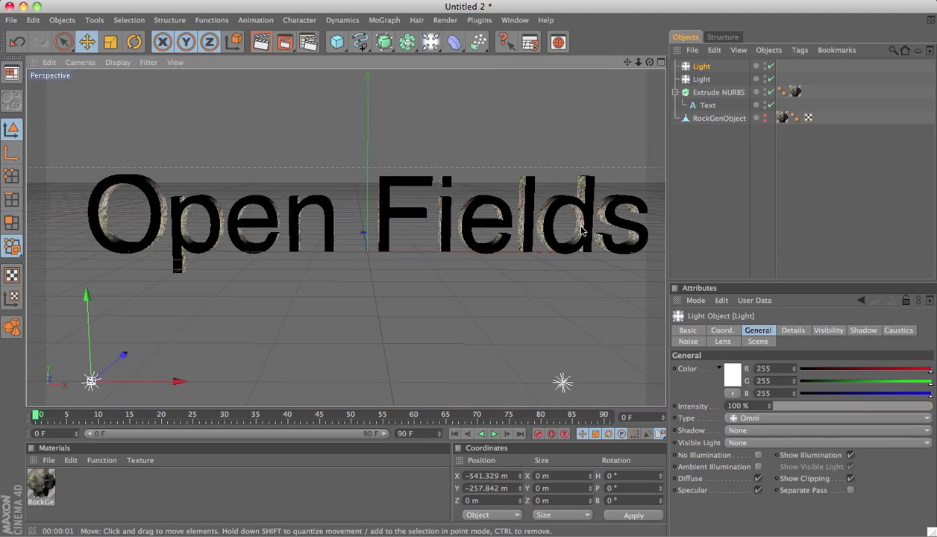
Render a quick preview, then set the left light's shadow to Shadow Maps (Soft).
{"action": "left_click", "coordinate": [262, 41]}
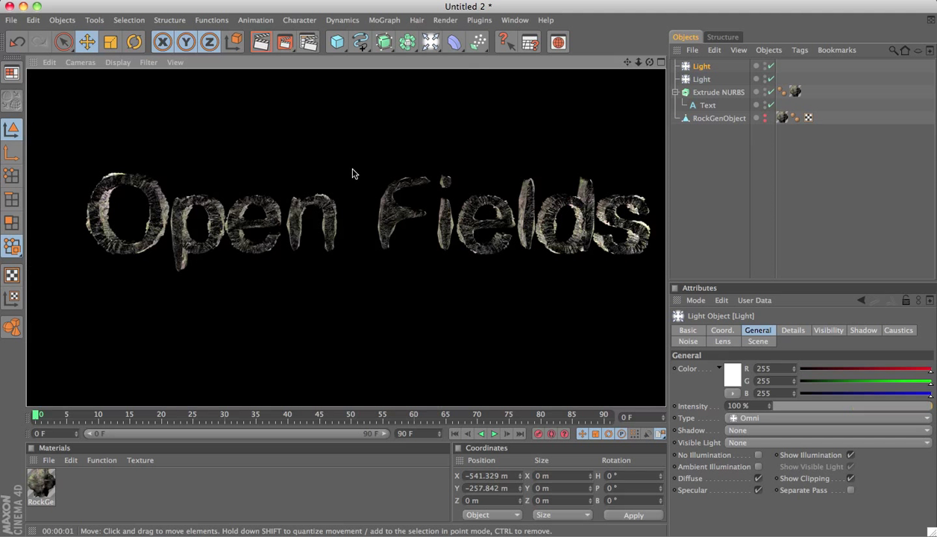
{"action": "left_click", "coordinate": [330, 291]}
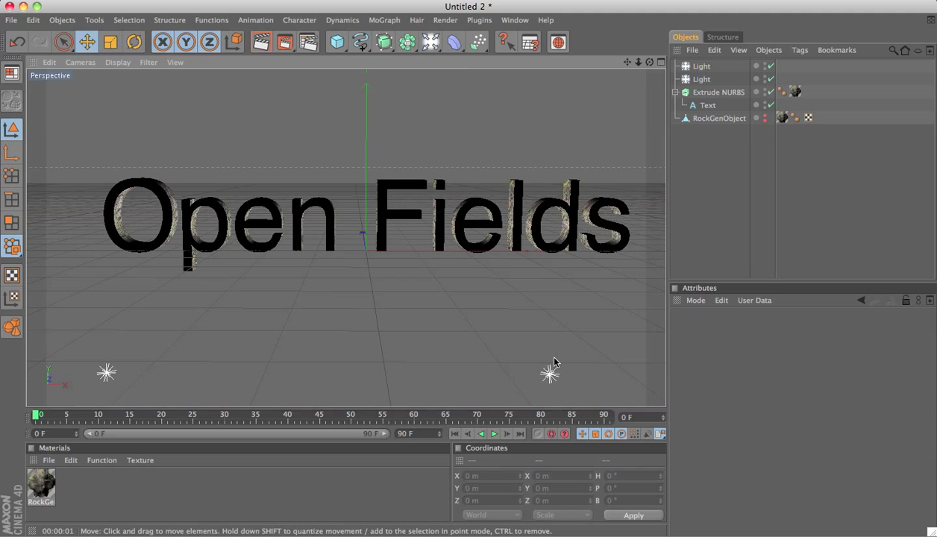
{"action": "left_click", "coordinate": [701, 65]}
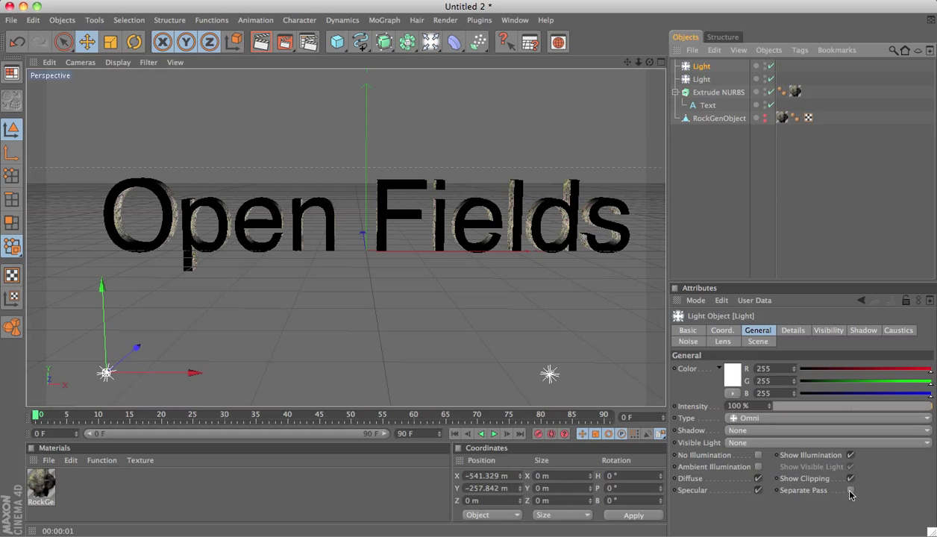
{"action": "left_click", "coordinate": [740, 436]}
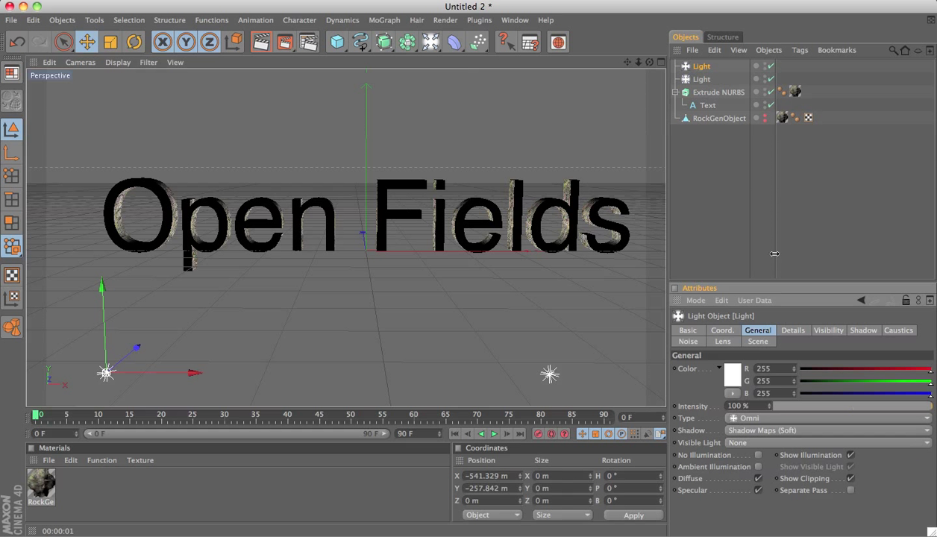
{"action": "left_click", "coordinate": [702, 79]}
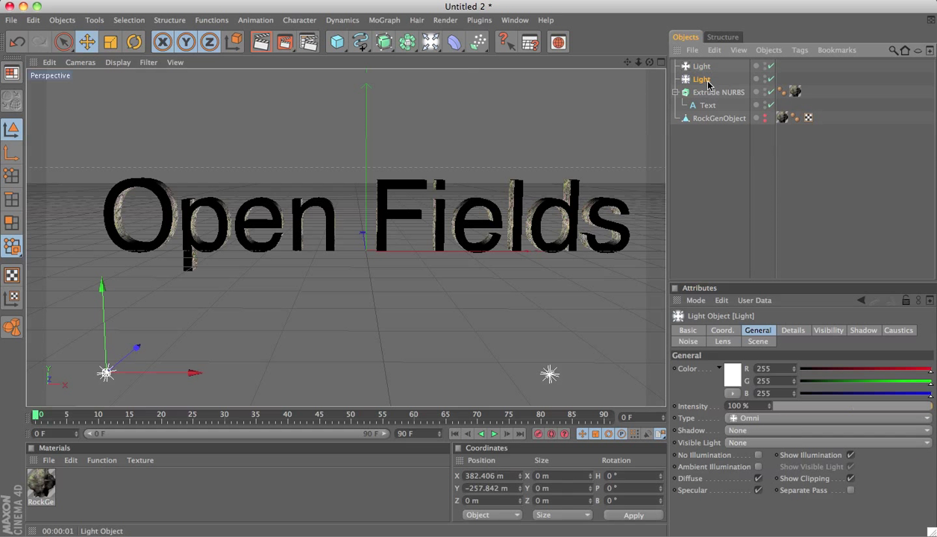
Give the right light Shadow Maps (Soft) and a pale green colour.
{"action": "left_click", "coordinate": [771, 434]}
{"action": "left_click", "coordinate": [761, 454]}
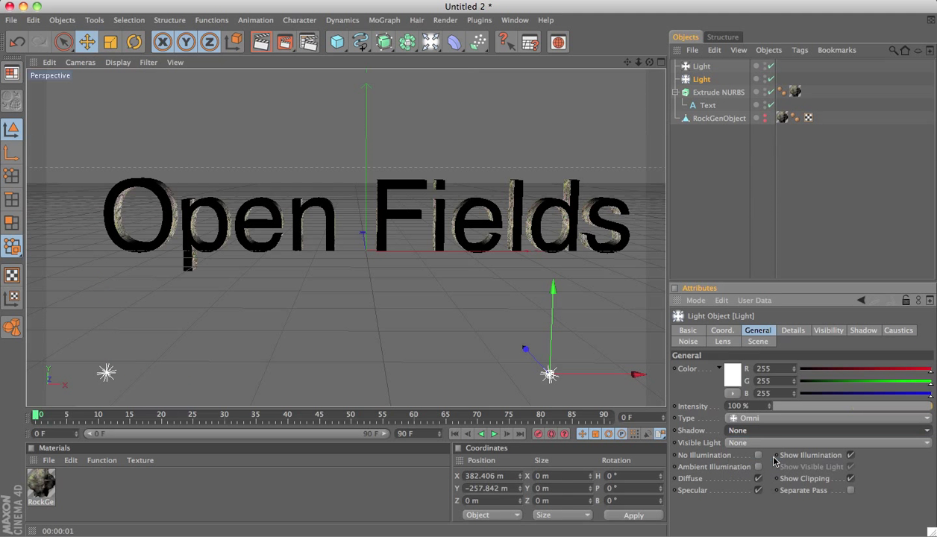
{"action": "left_click", "coordinate": [731, 374]}
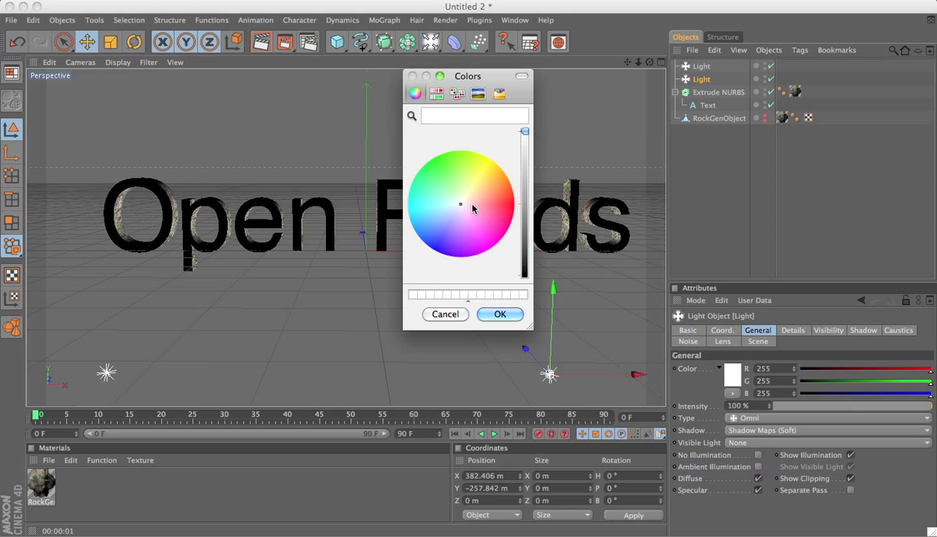
{"action": "left_click", "coordinate": [458, 189]}
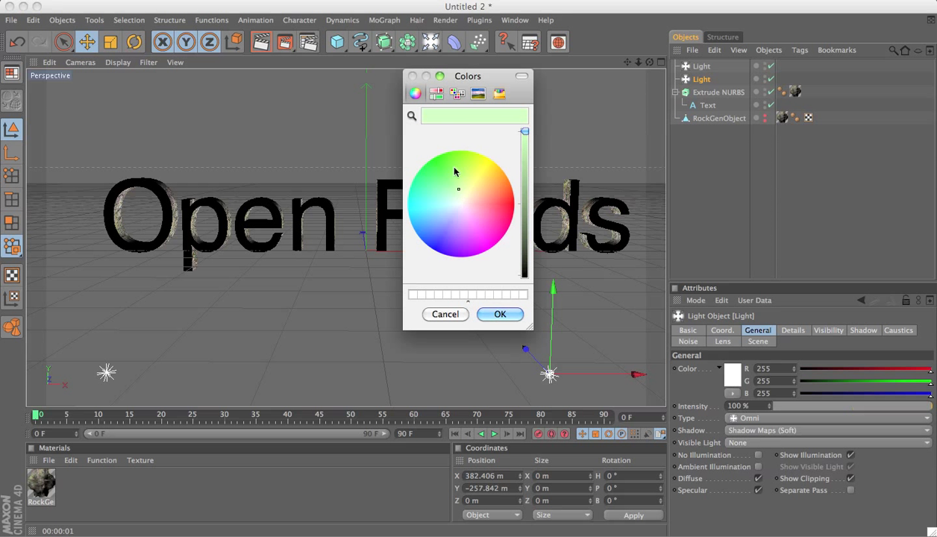
{"action": "left_click", "coordinate": [497, 314]}
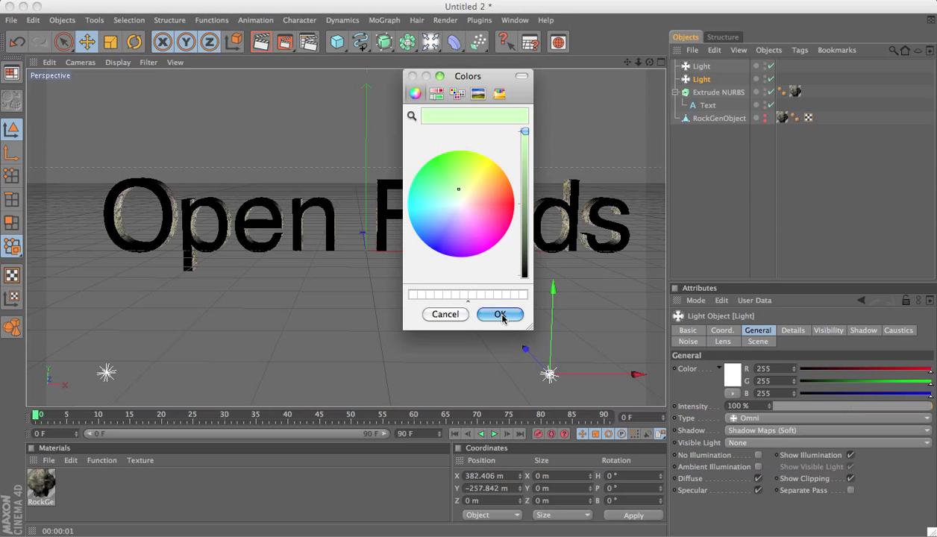
Tint the left light the same pale green.
{"action": "left_click", "coordinate": [701, 66]}
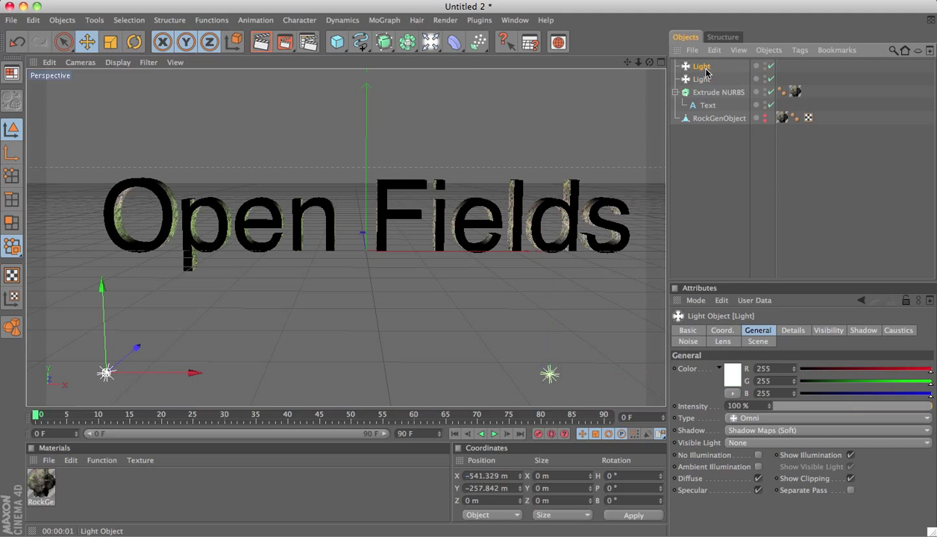
{"action": "left_click", "coordinate": [735, 377]}
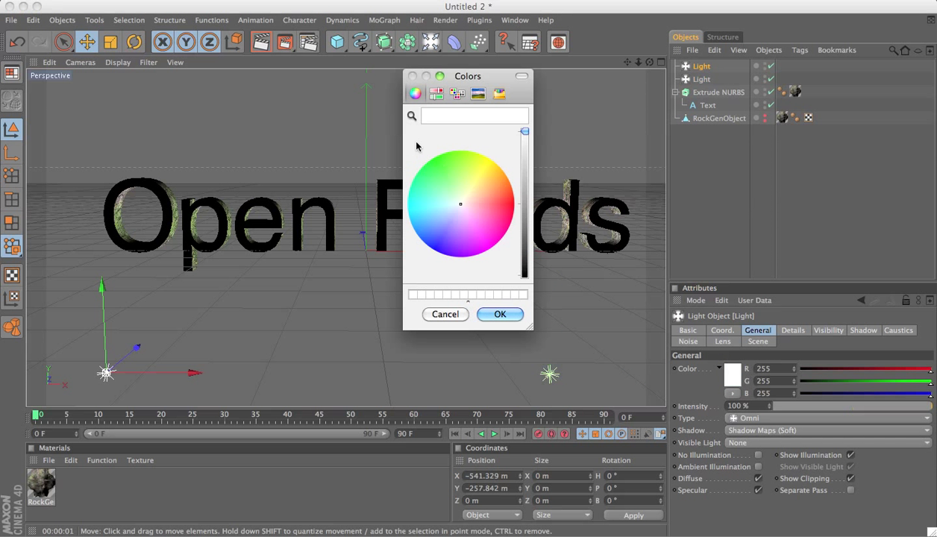
{"action": "left_click", "coordinate": [457, 188]}
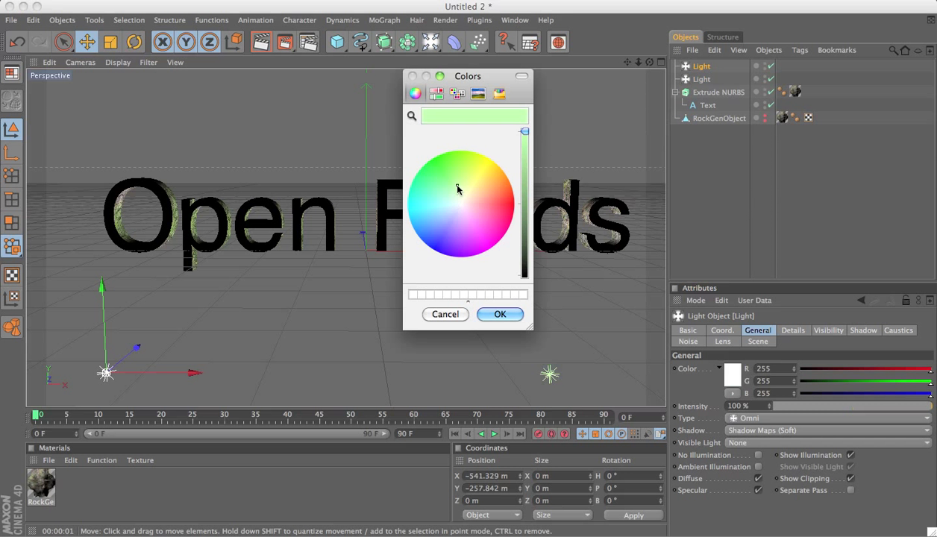
{"action": "left_click", "coordinate": [499, 314]}
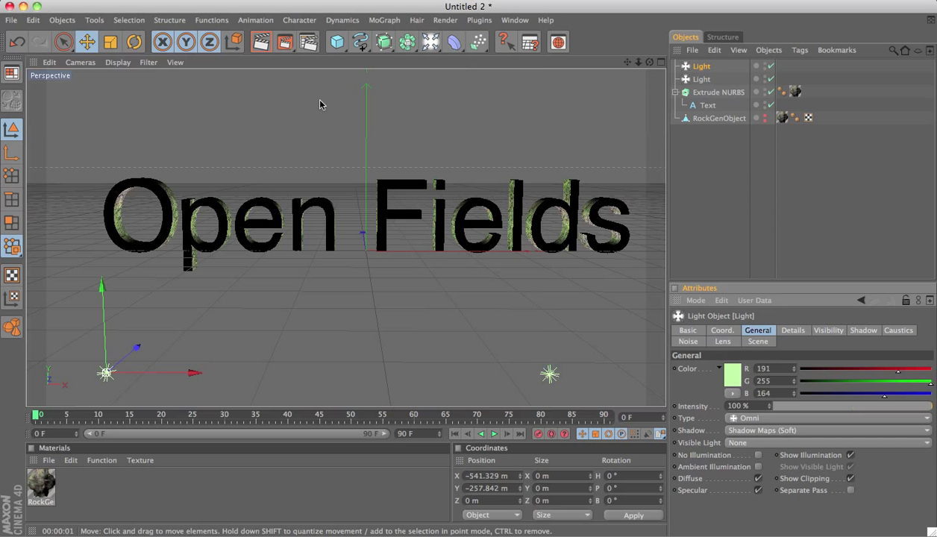
Render a preview, then change the right light to a paler green tint.
{"action": "left_click", "coordinate": [263, 44]}
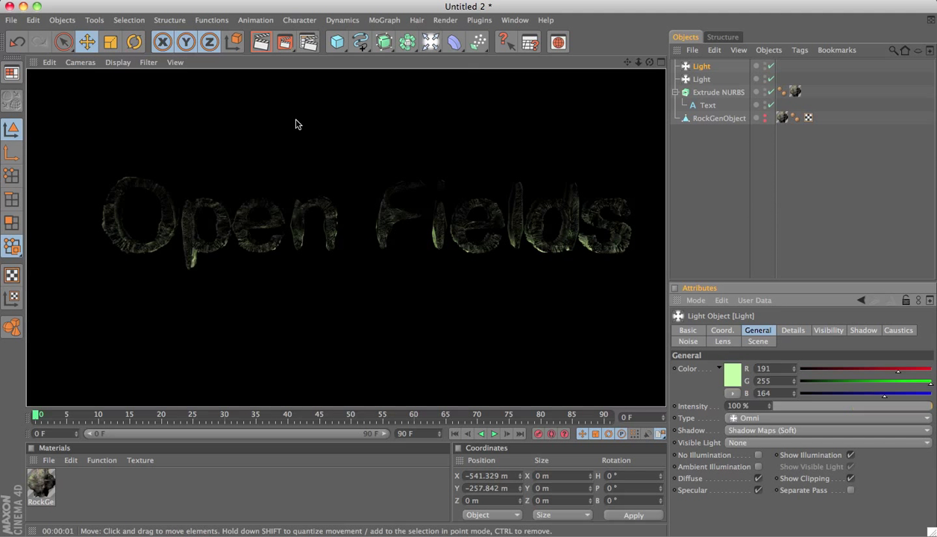
{"action": "left_click", "coordinate": [728, 373]}
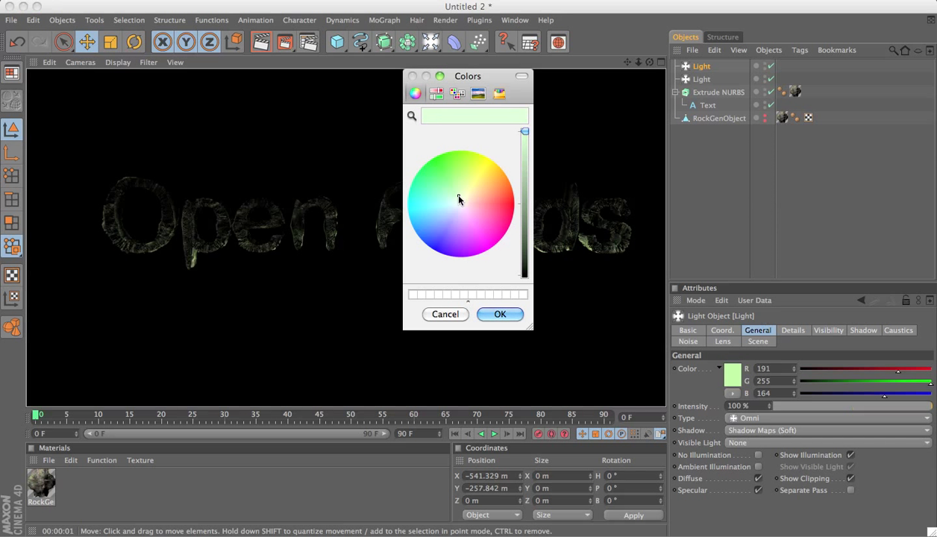
{"action": "left_click", "coordinate": [501, 313]}
{"action": "left_click", "coordinate": [705, 79]}
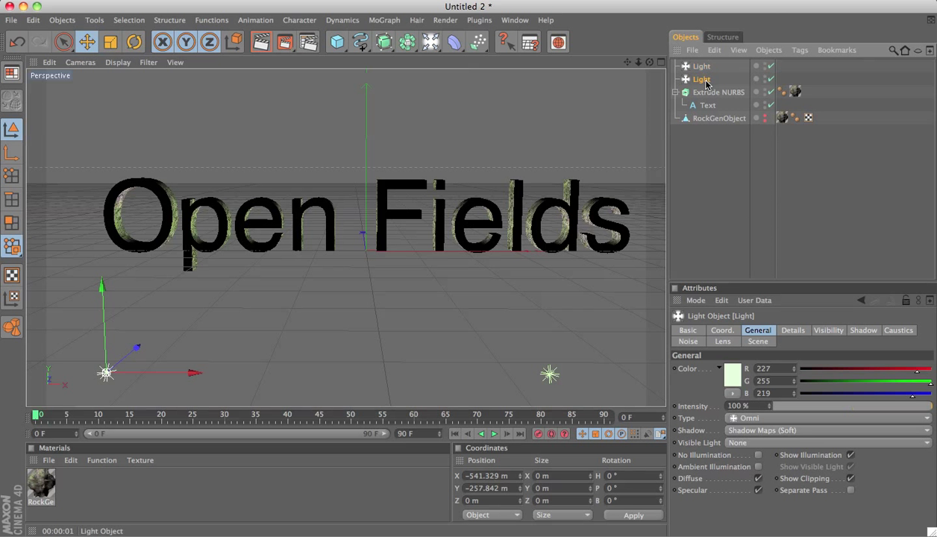
{"action": "left_click", "coordinate": [725, 371]}
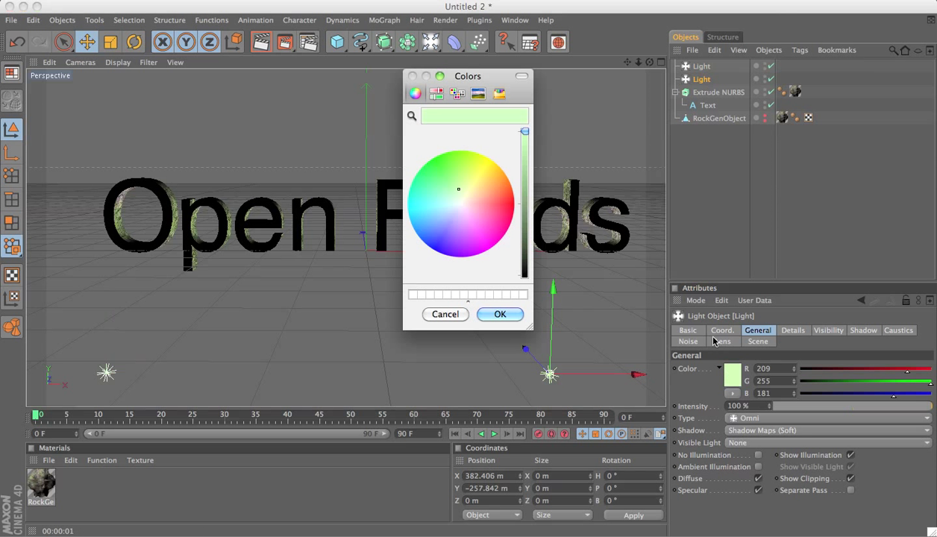
{"action": "left_click", "coordinate": [459, 202]}
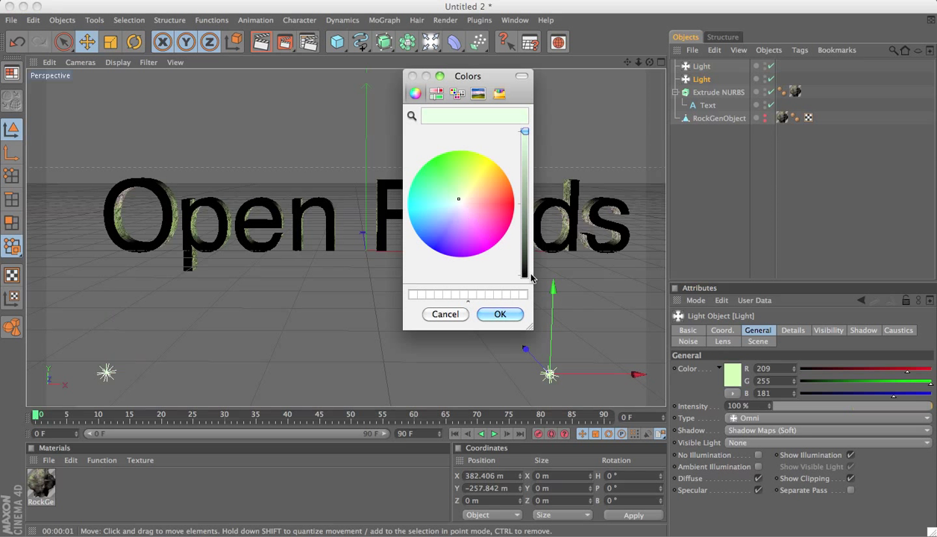
{"action": "left_click", "coordinate": [499, 314]}
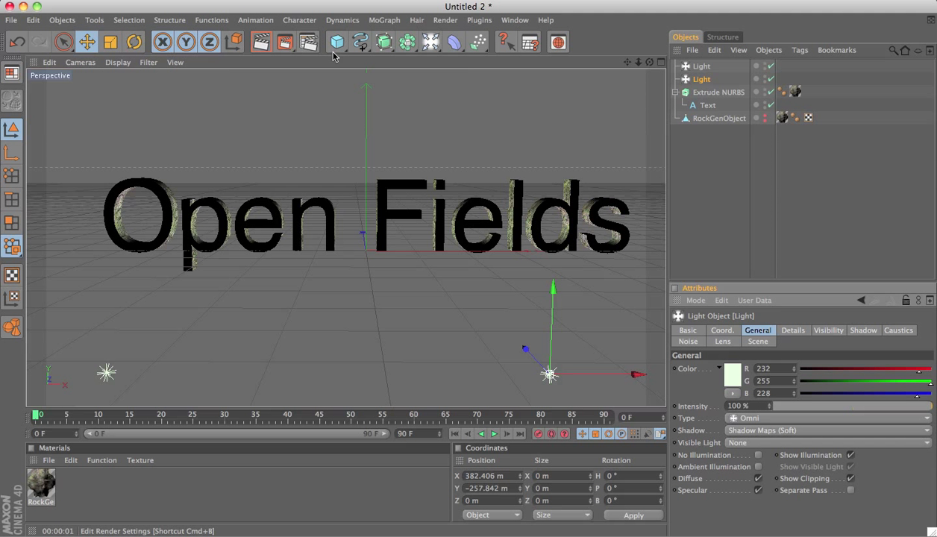
Add a camera aimed at the text and orbit out until its frustum is visible.
{"action": "left_click", "coordinate": [430, 42]}
{"action": "left_click", "coordinate": [634, 77]}
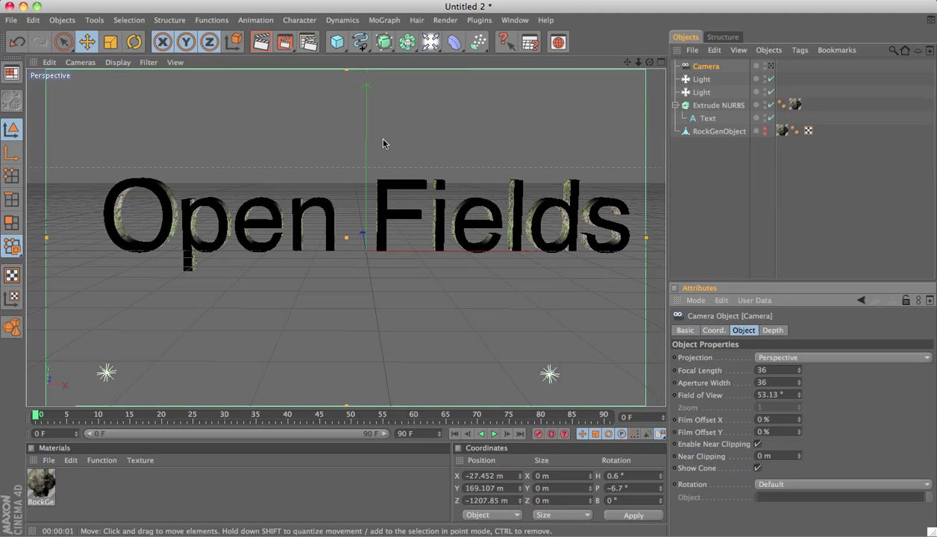
{"action": "left_click_drag", "start_coordinate": [228, 159], "coordinate": [229, 158], "text": "alt"}
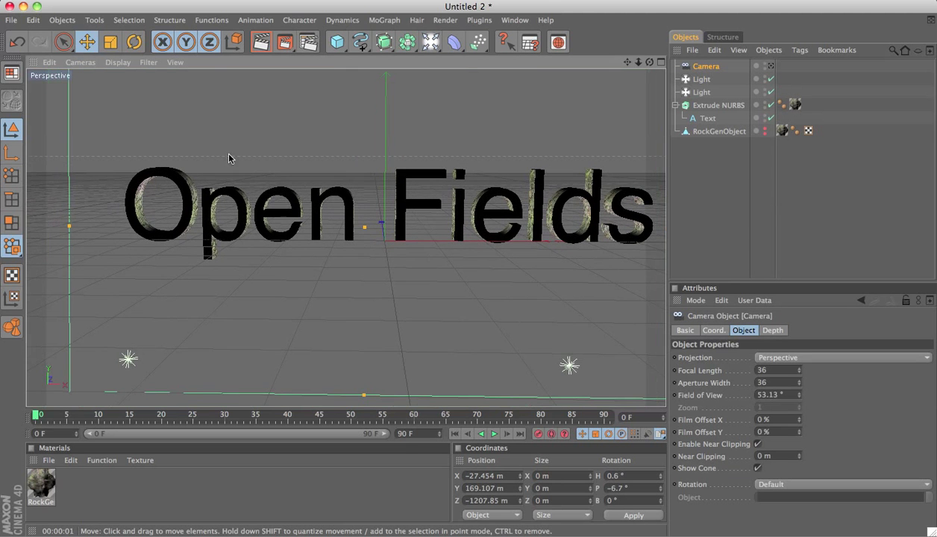
{"action": "scroll", "coordinate": [280, 152], "scroll_direction": "down", "scroll_amount": 5}
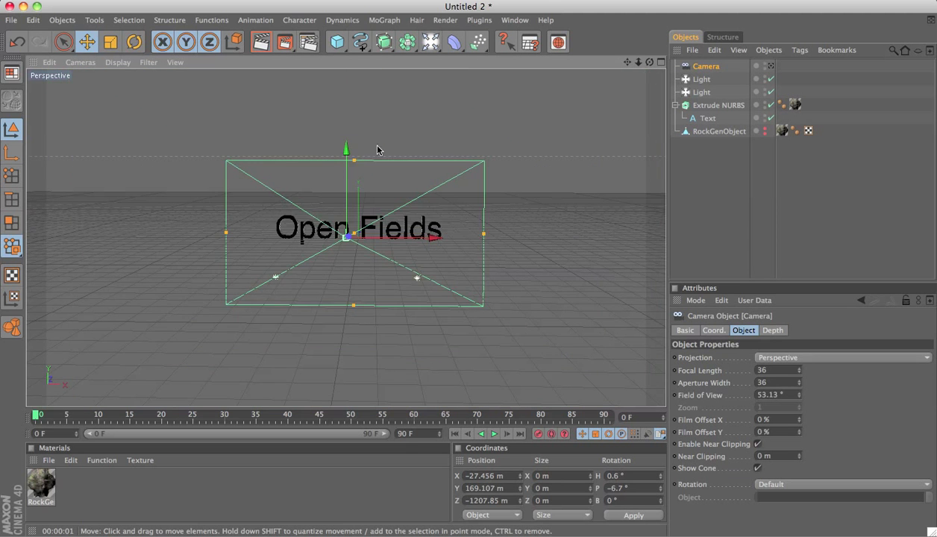
{"action": "mouse_move", "coordinate": [376, 146]}
{"action": "left_mouse_down", "text": "alt"}
{"action": "mouse_move", "coordinate": [494, 303]}
{"action": "mouse_move", "coordinate": [343, 288]}
{"action": "mouse_move", "coordinate": [459, 167]}
{"action": "left_mouse_up", "text": "alt"}
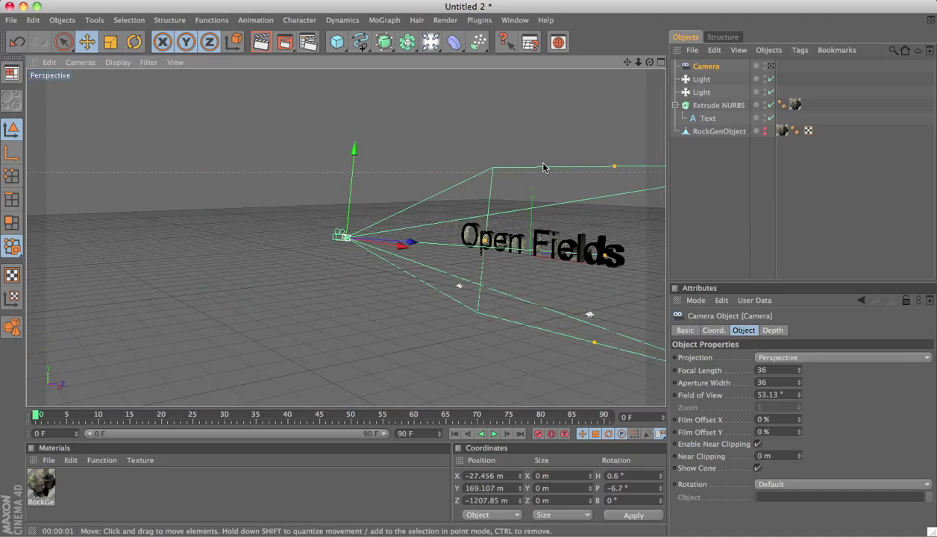
{"action": "mouse_move", "coordinate": [543, 167]}
{"action": "left_mouse_down", "text": "alt"}
{"action": "mouse_move", "coordinate": [593, 166]}
{"action": "mouse_move", "coordinate": [469, 176]}
{"action": "left_mouse_up", "text": "alt"}
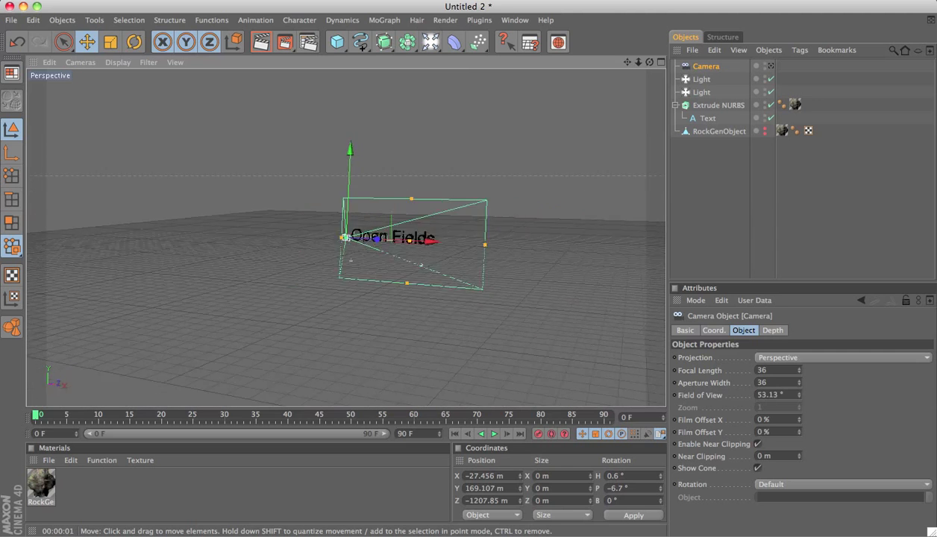
{"action": "left_click_drag", "start_coordinate": [405, 168], "coordinate": [323, 178], "text": "alt"}
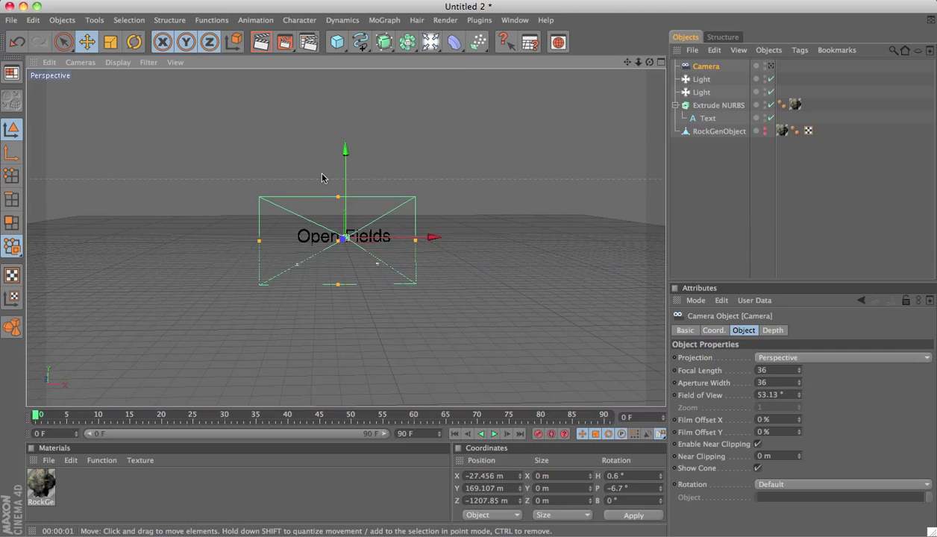
Use four views with the top view through the scene Camera, and move the camera back to Z −1680 m.
{"action": "middle_click", "coordinate": [322, 178]}
{"action": "left_click", "coordinate": [463, 144]}
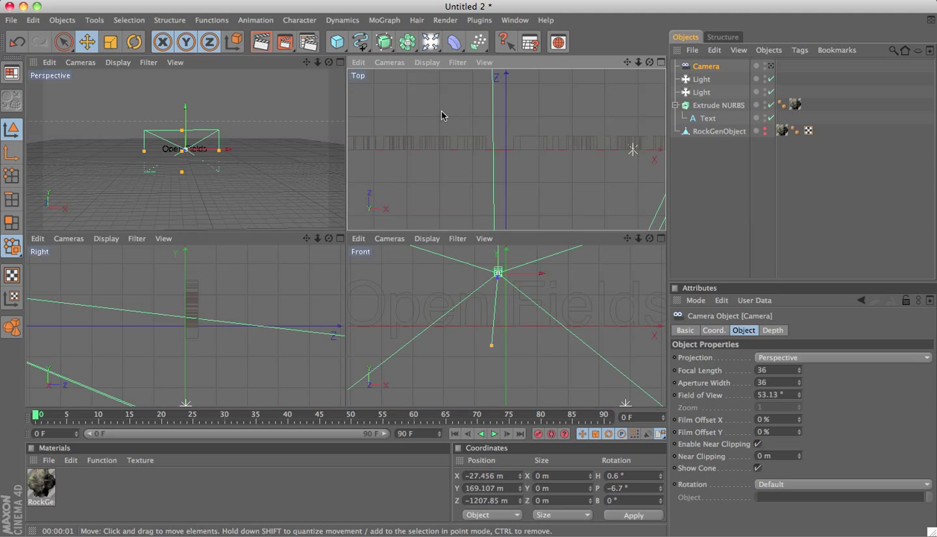
{"action": "left_click", "coordinate": [386, 64]}
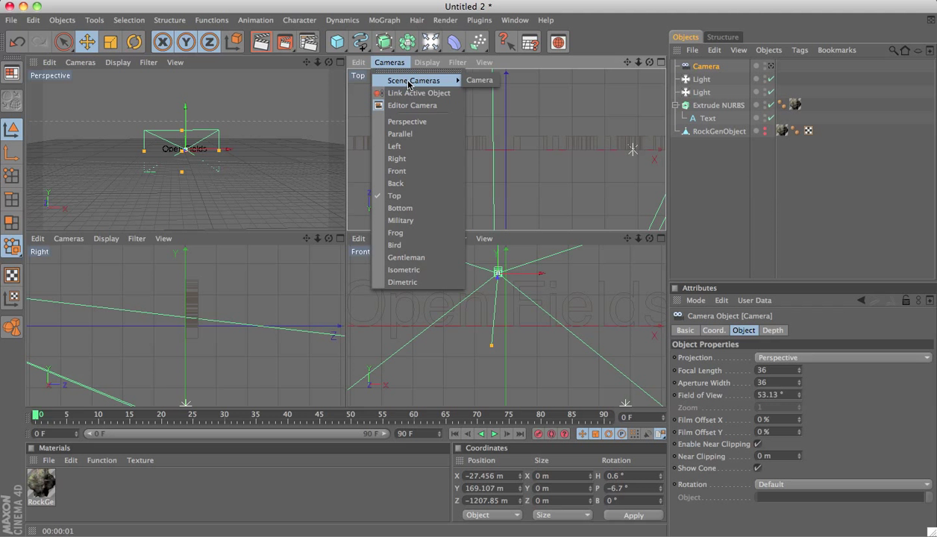
{"action": "left_click", "coordinate": [476, 85]}
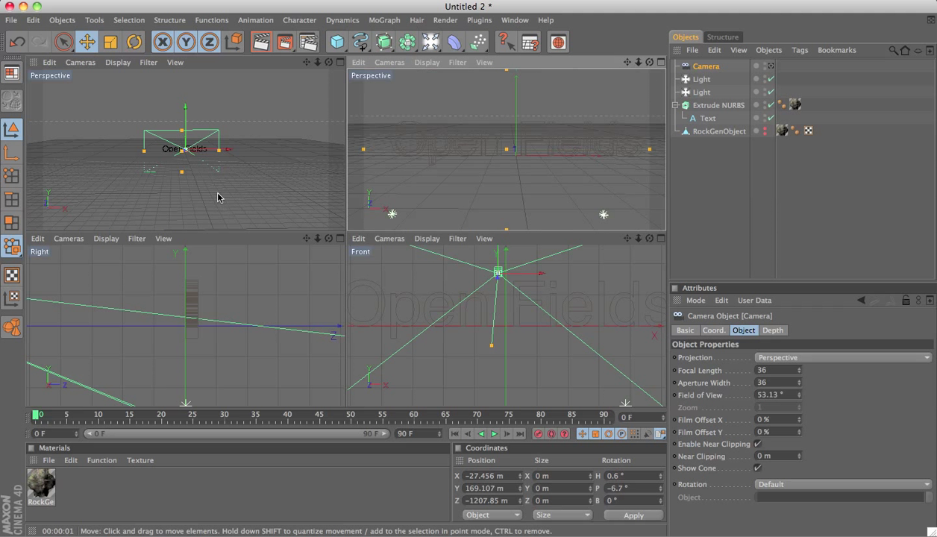
{"action": "mouse_move", "coordinate": [198, 177]}
{"action": "left_mouse_down", "text": "alt"}
{"action": "mouse_move", "coordinate": [185, 162]}
{"action": "mouse_move", "coordinate": [213, 145]}
{"action": "mouse_move", "coordinate": [153, 152]}
{"action": "left_mouse_up", "text": "alt"}
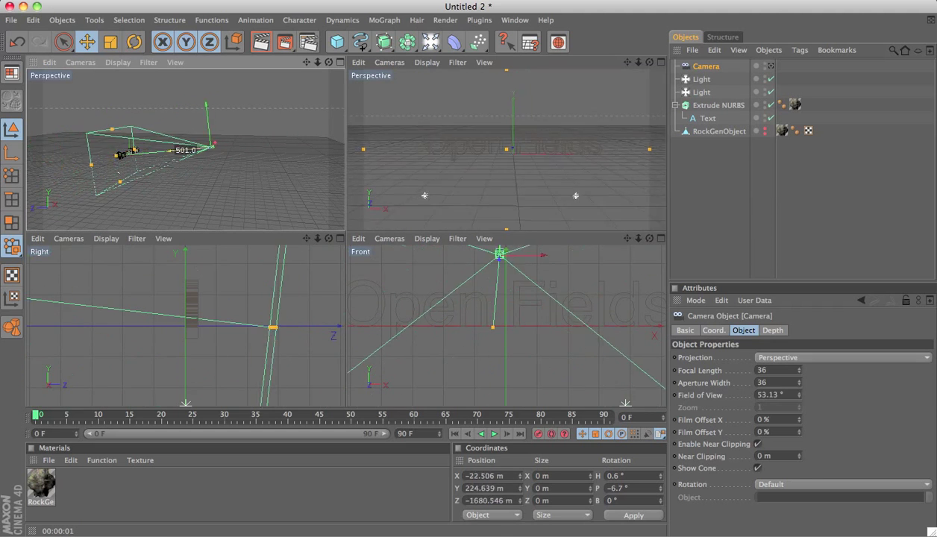
Move the camera back to about Z −1702 m and show its view in Quick Shading (Lines).
{"action": "left_click_drag", "start_coordinate": [153, 152], "coordinate": [211, 147]}
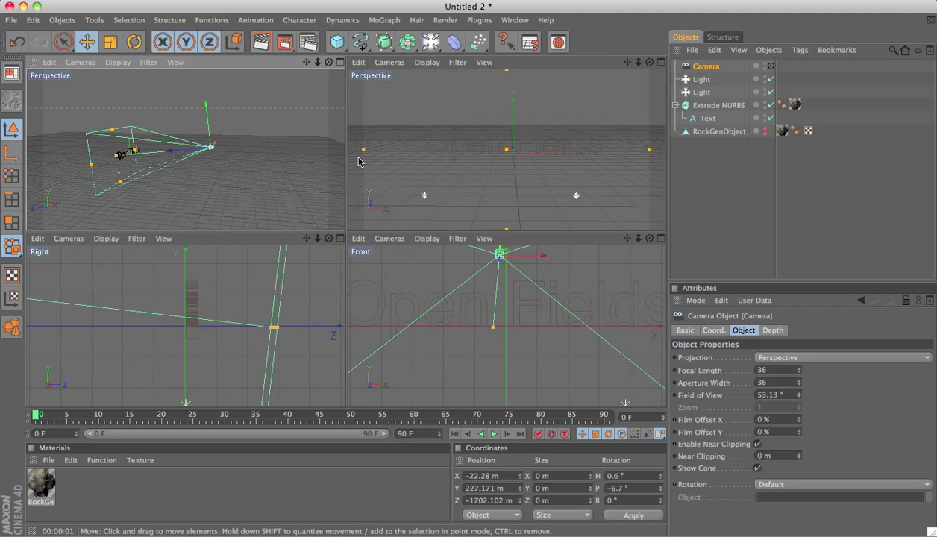
{"action": "left_click", "coordinate": [437, 67]}
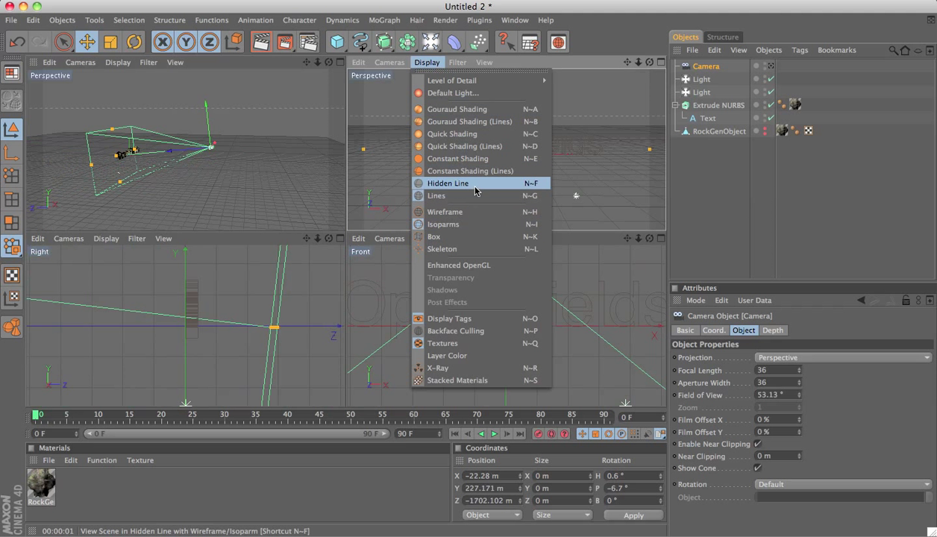
{"action": "left_click", "coordinate": [485, 146]}
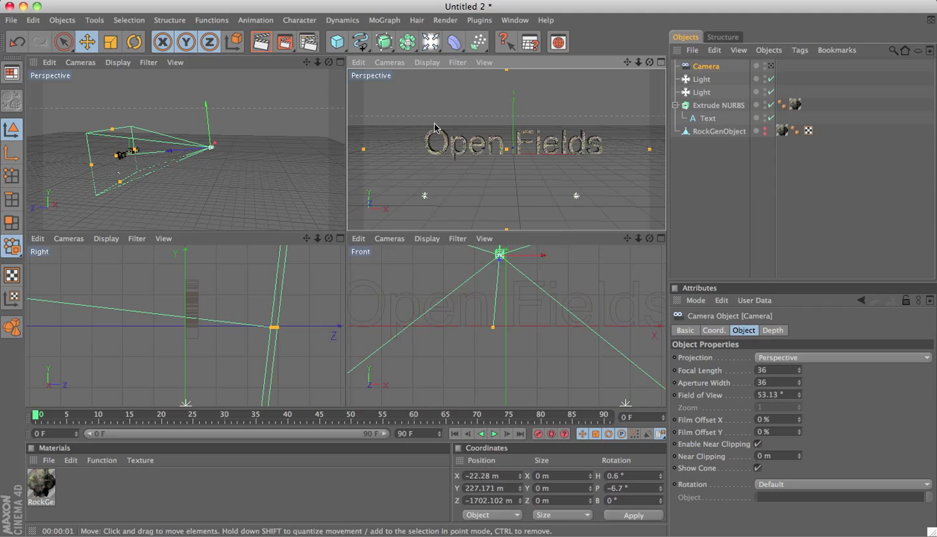
Maximize the Perspective view and render it, undoing an accidental move of the text.
{"action": "left_click", "coordinate": [228, 173]}
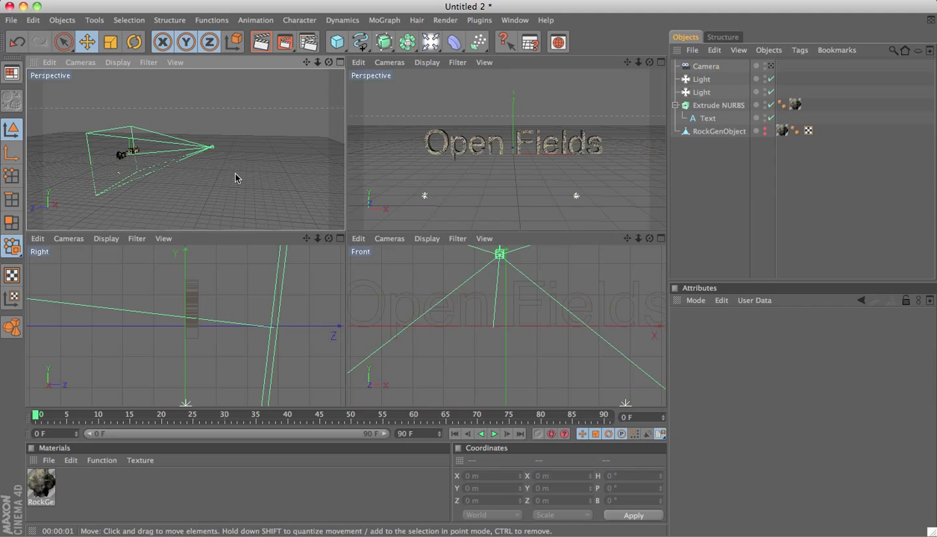
{"action": "middle_click", "coordinate": [515, 172]}
{"action": "left_click", "coordinate": [269, 45]}
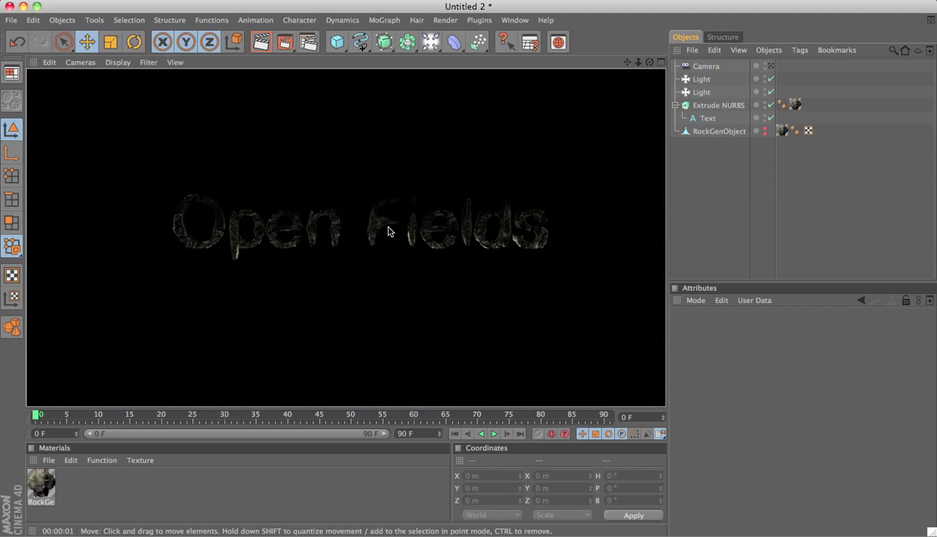
{"action": "left_click", "coordinate": [274, 219]}
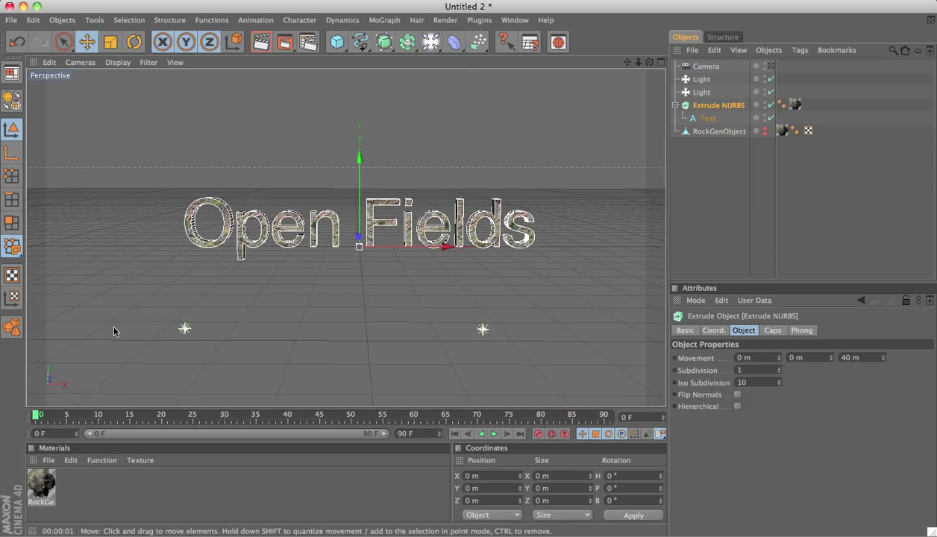
{"action": "left_click_drag", "start_coordinate": [114, 329], "coordinate": [288, 357]}
{"action": "key", "text": "ctrl+z"}
{"action": "key", "text": "ctrl+z"}
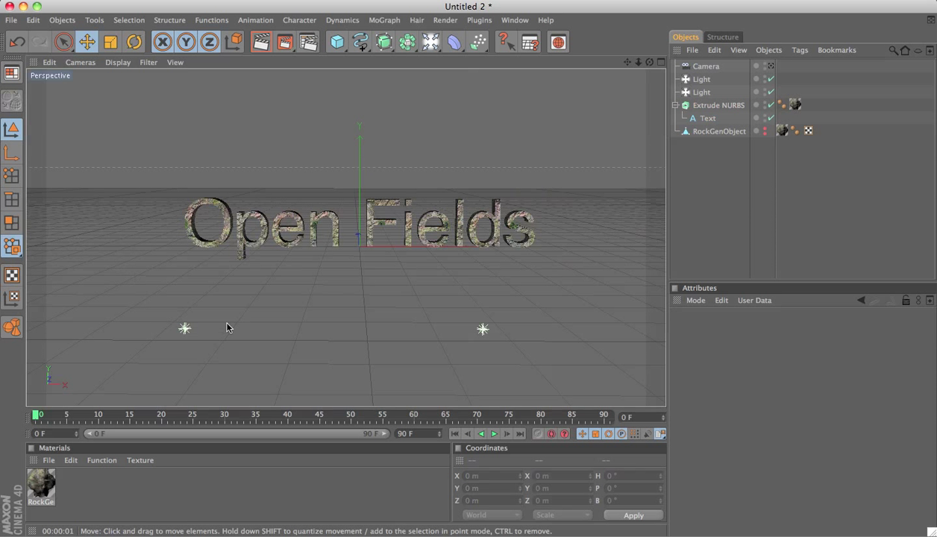
Move both lights forward to about Z −318 m and render again.
{"action": "left_click", "coordinate": [185, 329]}
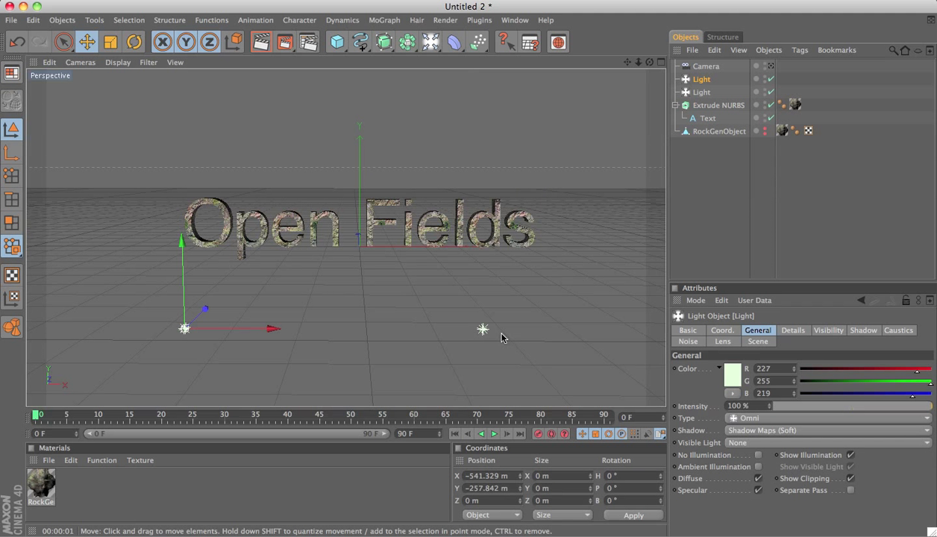
{"action": "left_click", "coordinate": [483, 329], "text": "shift"}
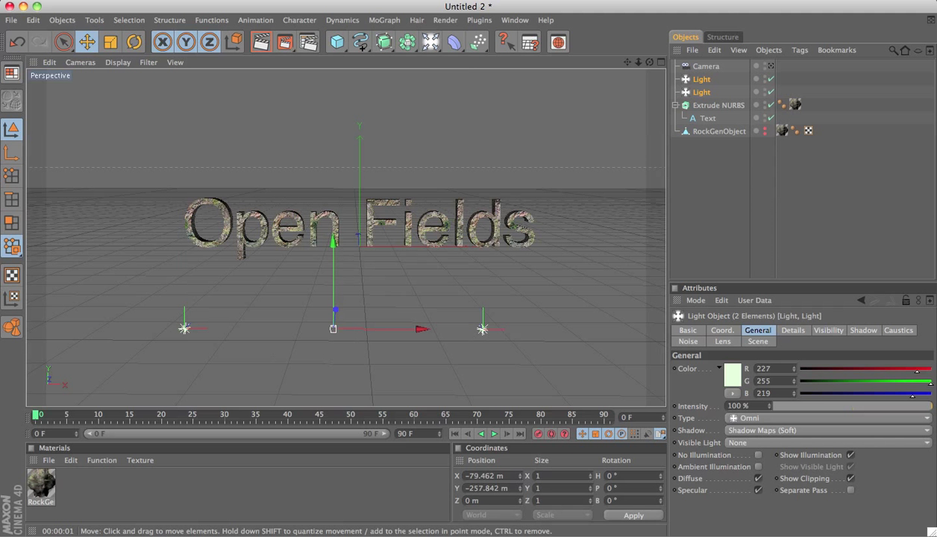
{"action": "left_click_drag", "start_coordinate": [334, 251], "coordinate": [222, 352], "text": "alt"}
{"action": "mouse_move", "coordinate": [255, 321]}
{"action": "left_mouse_down"}
{"action": "mouse_move", "coordinate": [333, 328]}
{"action": "mouse_move", "coordinate": [266, 326]}
{"action": "left_mouse_up"}
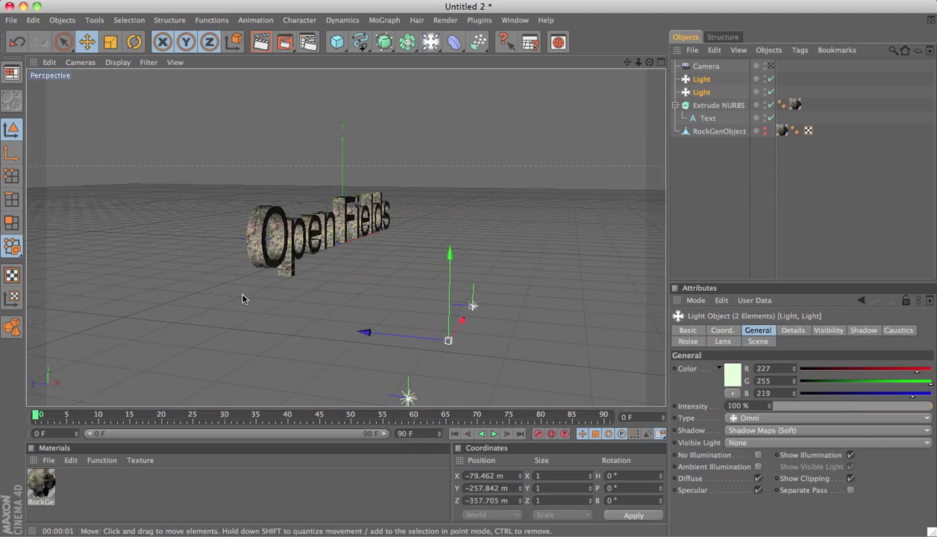
{"action": "mouse_move", "coordinate": [243, 295]}
{"action": "left_mouse_down", "text": "alt"}
{"action": "mouse_move", "coordinate": [335, 258]}
{"action": "mouse_move", "coordinate": [235, 301]}
{"action": "left_mouse_up", "text": "alt"}
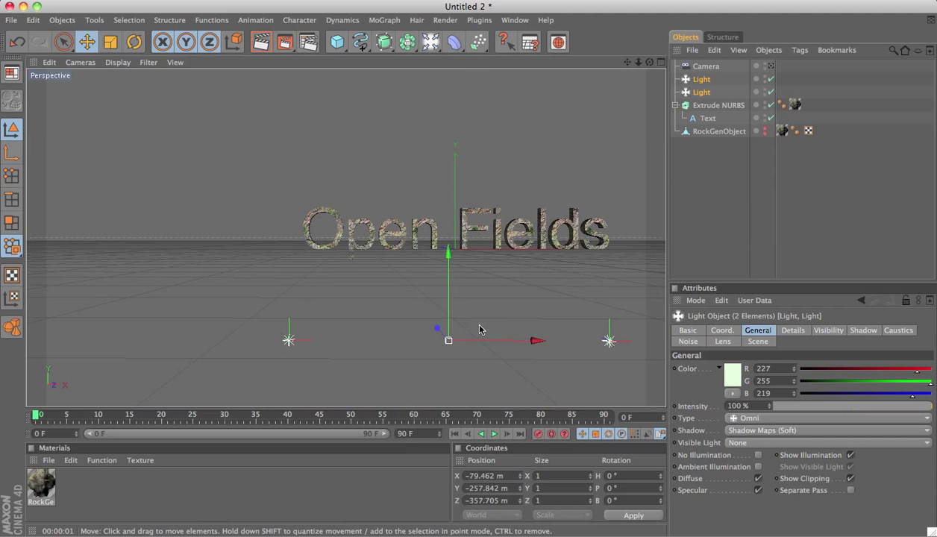
{"action": "left_click_drag", "start_coordinate": [437, 328], "coordinate": [437, 329]}
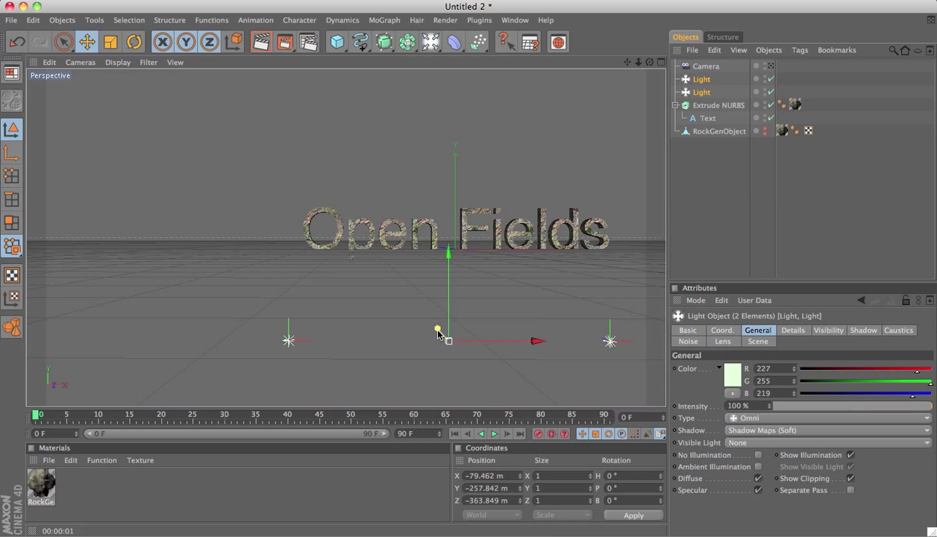
{"action": "left_click_drag", "start_coordinate": [438, 329], "coordinate": [437, 327]}
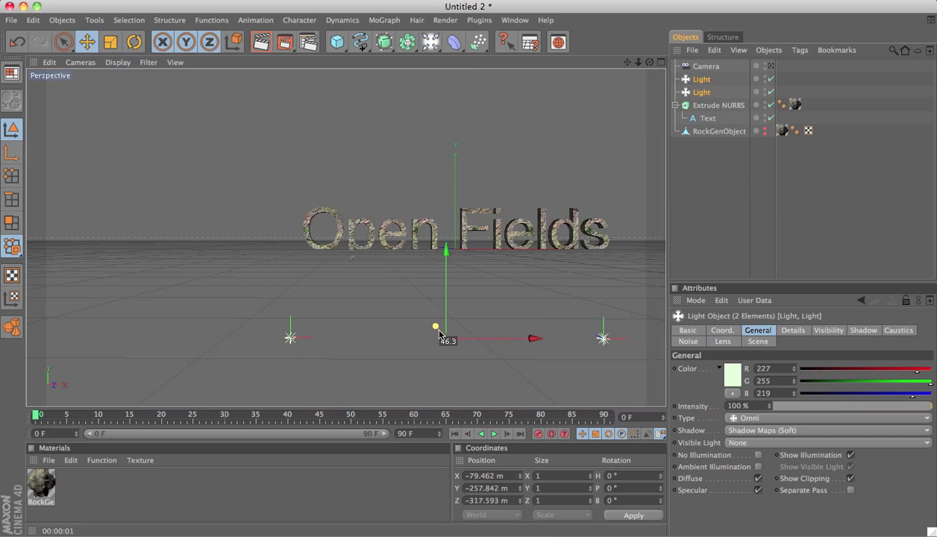
{"action": "left_click", "coordinate": [263, 54]}
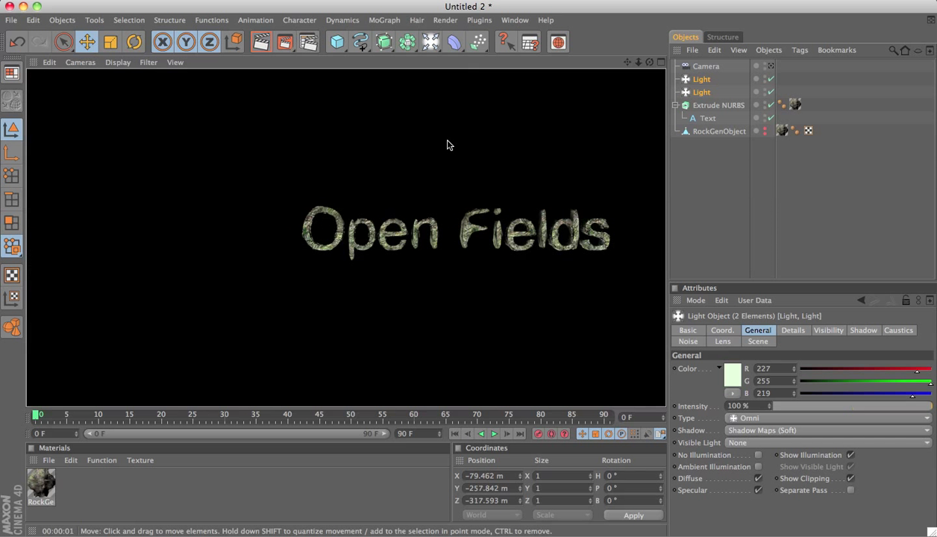
Make the RockGenObject visible in the viewport and move it left of the text.
{"action": "left_click", "coordinate": [691, 172]}
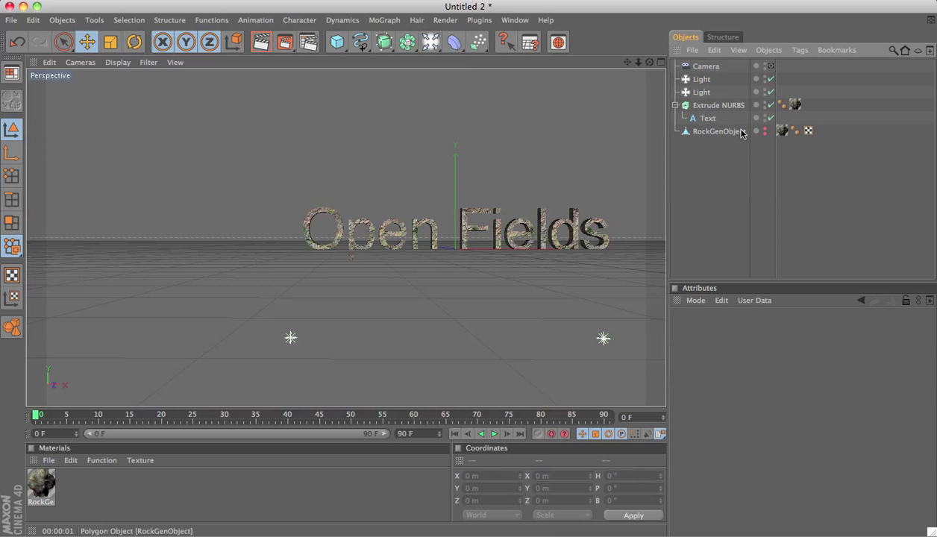
{"action": "left_click", "coordinate": [728, 132]}
{"action": "left_click", "coordinate": [727, 165]}
{"action": "left_click", "coordinate": [720, 131]}
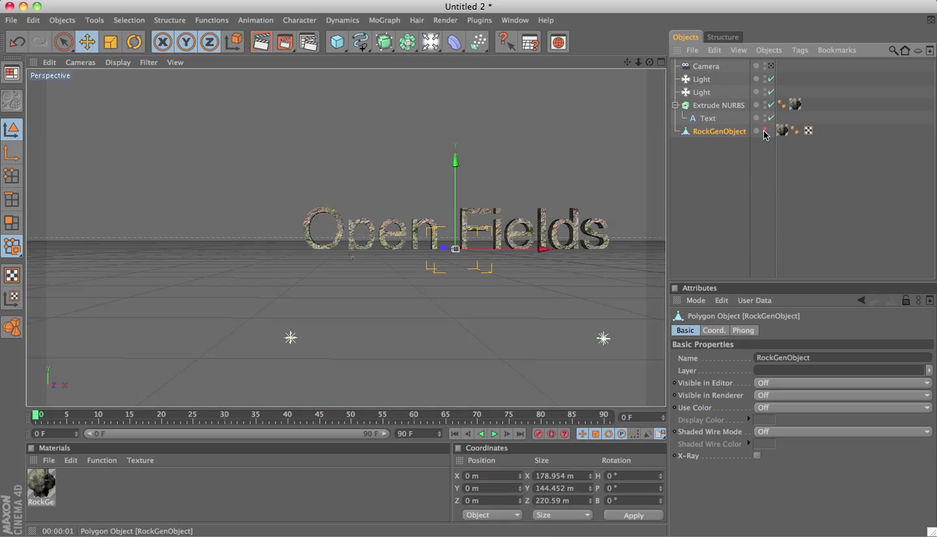
{"action": "left_click", "coordinate": [763, 132]}
{"action": "left_click", "coordinate": [765, 132]}
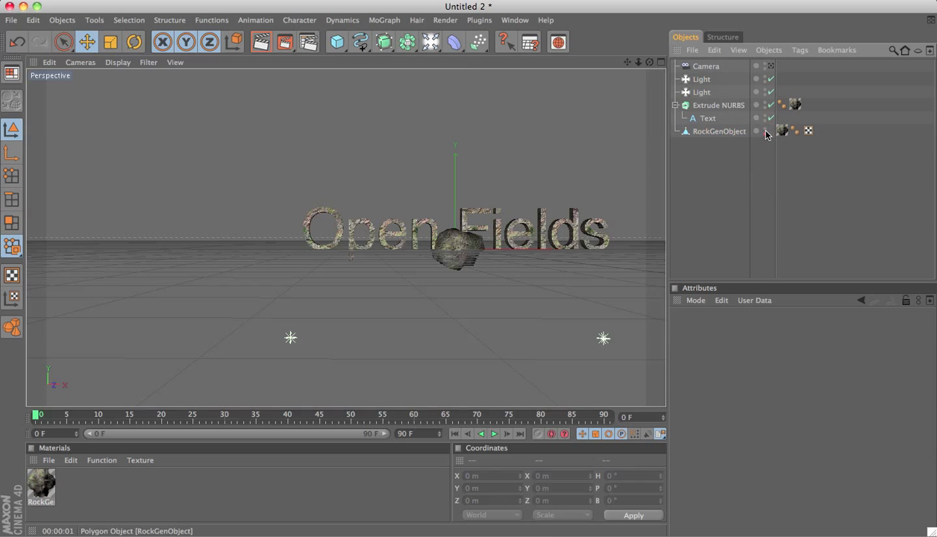
{"action": "left_click", "coordinate": [457, 258]}
{"action": "left_click_drag", "start_coordinate": [531, 257], "coordinate": [313, 255]}
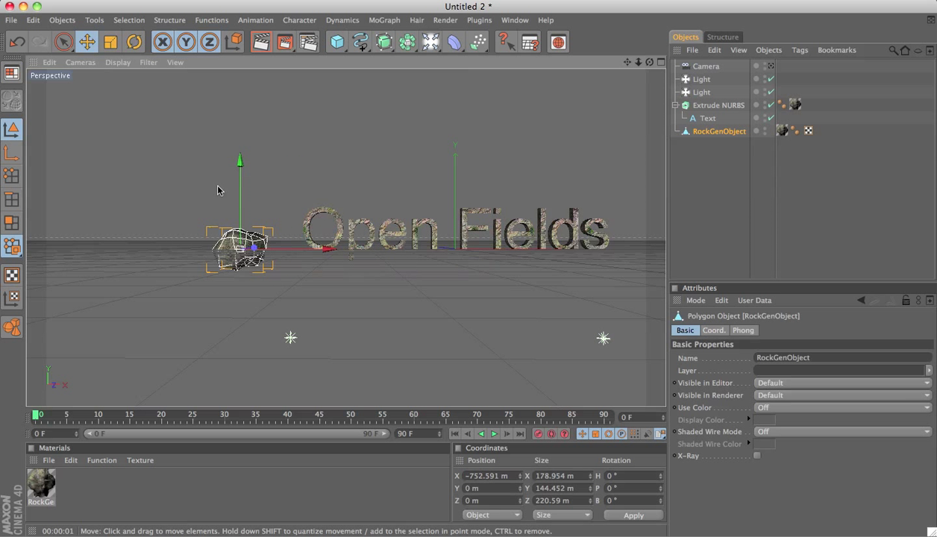
Scale the rock taller and narrower, to roughly 154 × 195 × 221 m.
{"action": "key", "text": "r"}
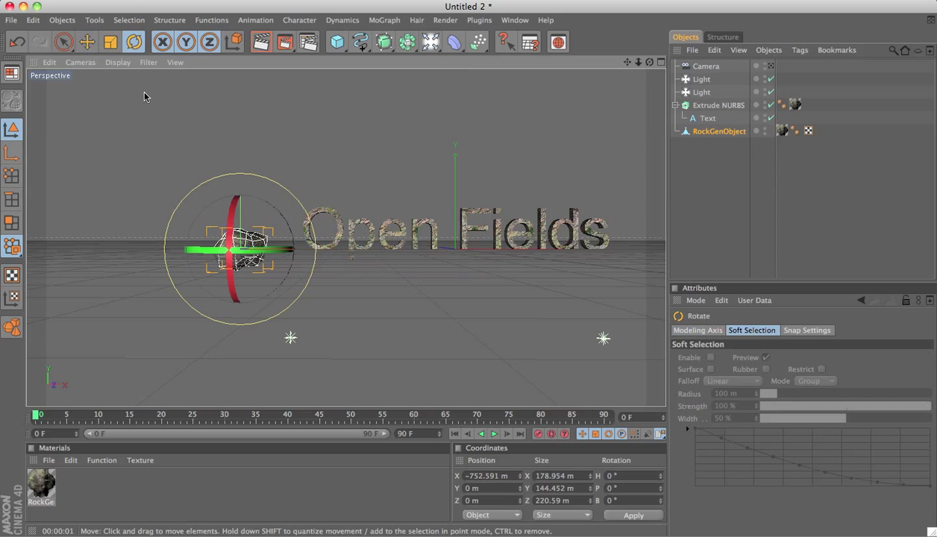
{"action": "key", "text": "t"}
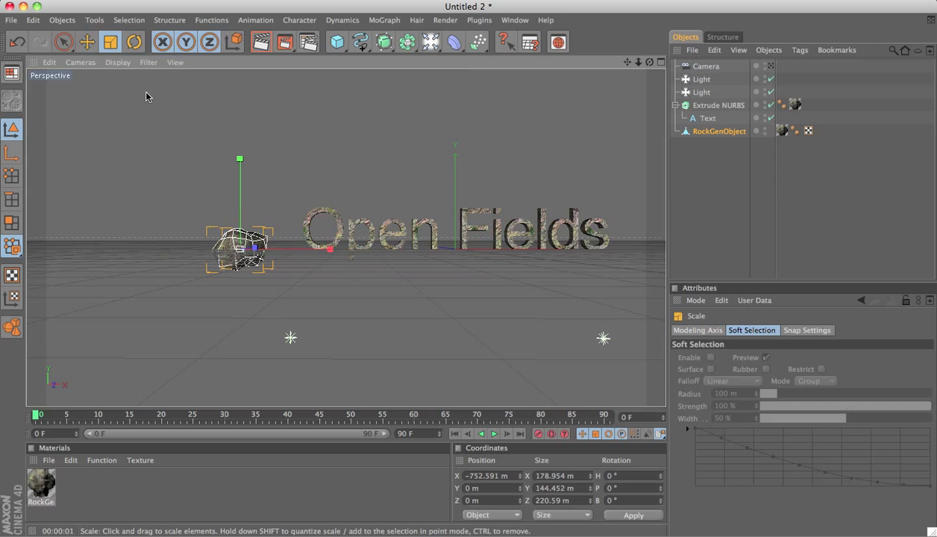
{"action": "left_click_drag", "start_coordinate": [239, 159], "coordinate": [240, 133]}
{"action": "left_click_drag", "start_coordinate": [261, 247], "coordinate": [274, 251]}
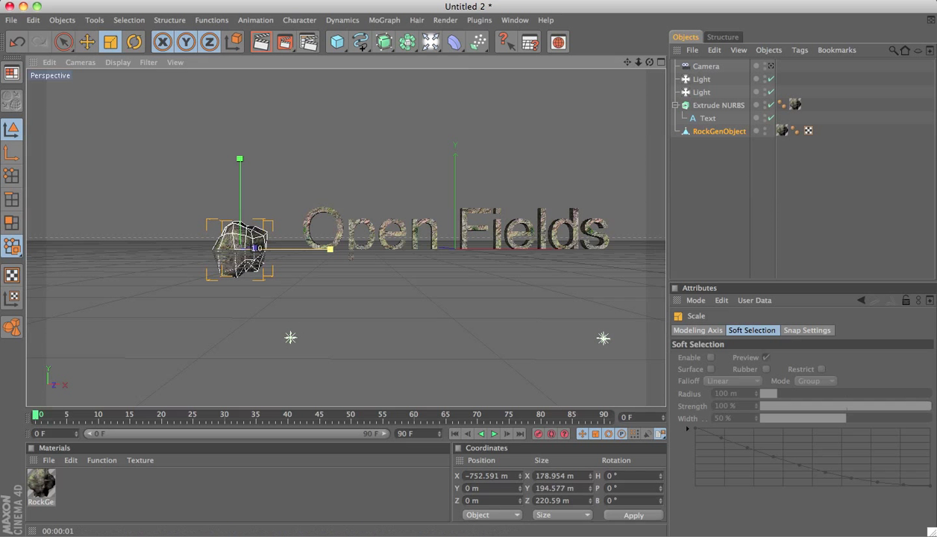
{"action": "scroll", "coordinate": [274, 250], "scroll_direction": "up", "scroll_amount": 5}
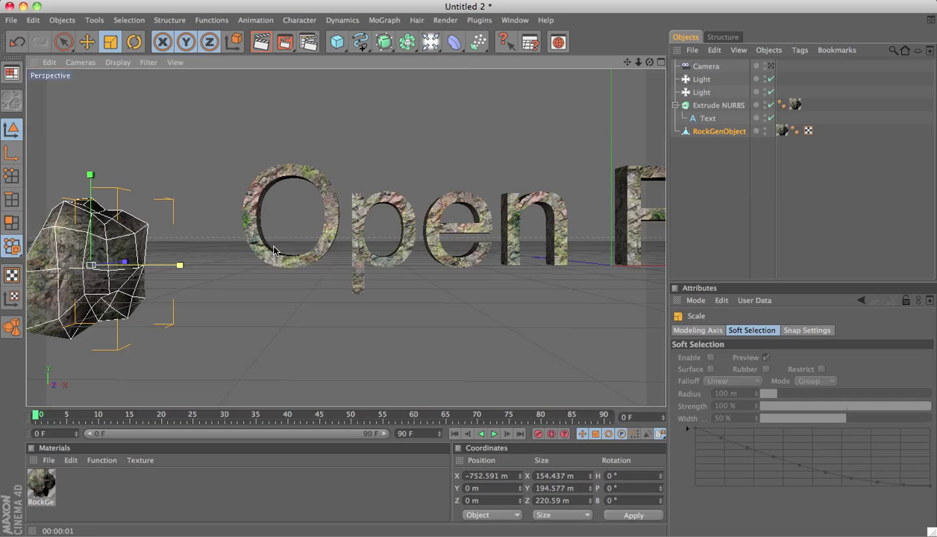
{"action": "scroll", "coordinate": [274, 250], "scroll_direction": "down", "scroll_amount": 2}
{"action": "scroll", "coordinate": [344, 246], "scroll_direction": "down", "scroll_amount": 3}
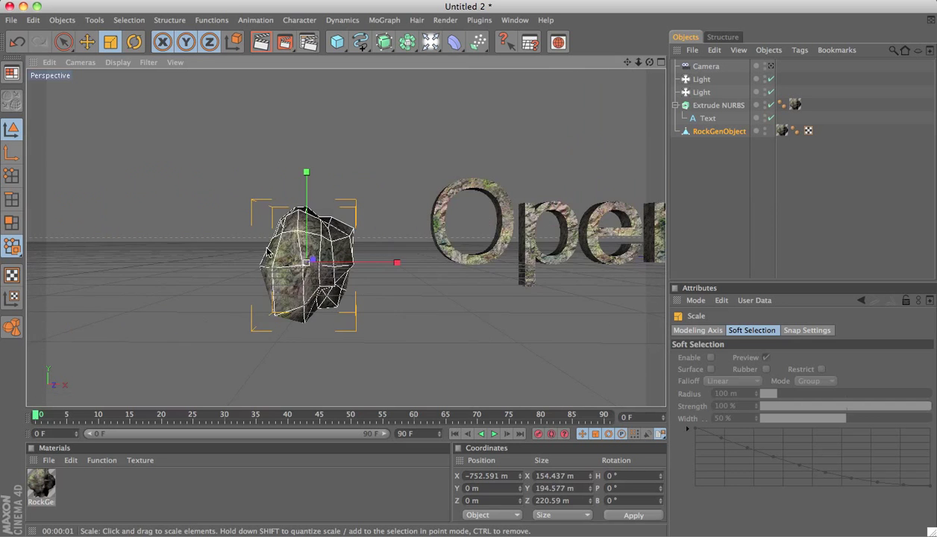
{"action": "left_click_drag", "start_coordinate": [522, 342], "coordinate": [660, 342], "text": "alt"}
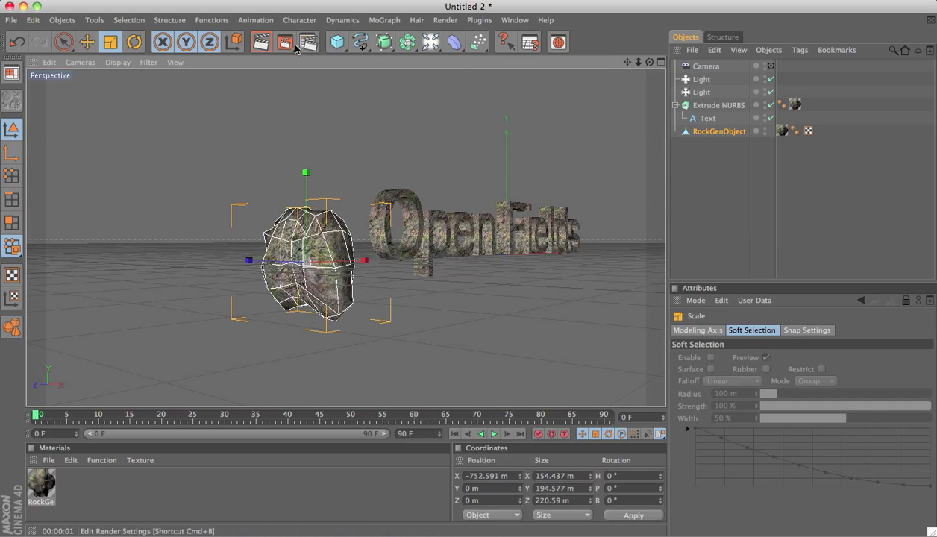
Render the scene, then move the view closer to the rock and text and render again.
{"action": "left_click", "coordinate": [262, 42]}
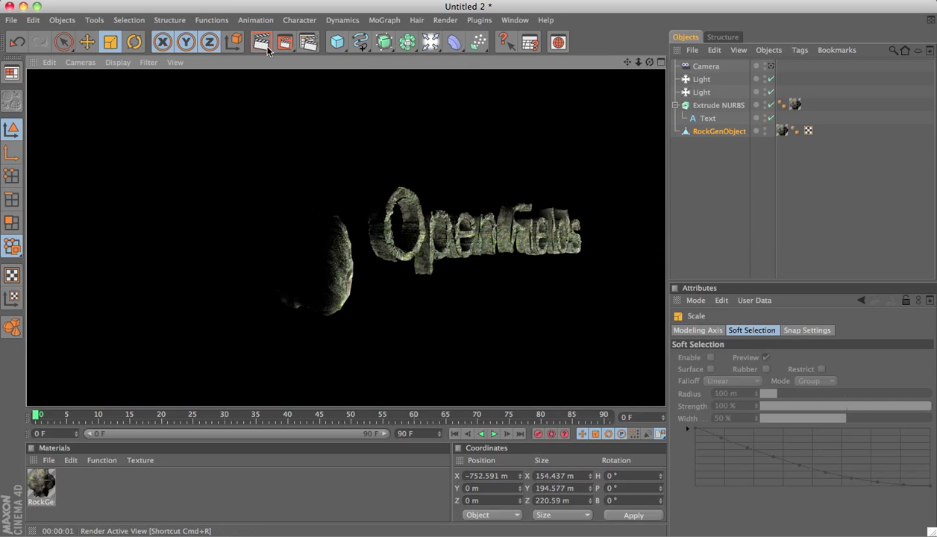
{"action": "left_click", "coordinate": [513, 276]}
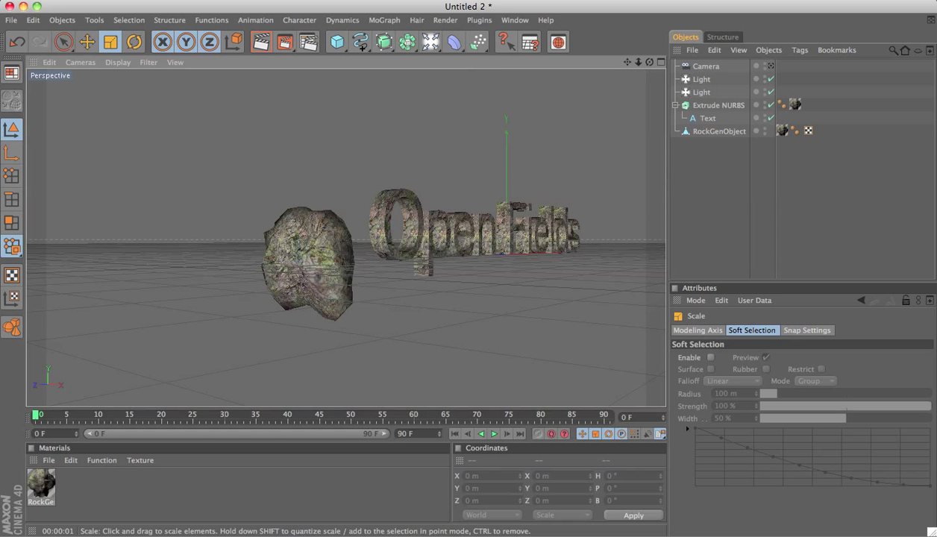
{"action": "right_click_drag", "start_coordinate": [448, 313], "coordinate": [274, 364], "text": "alt"}
{"action": "left_click", "coordinate": [262, 45]}
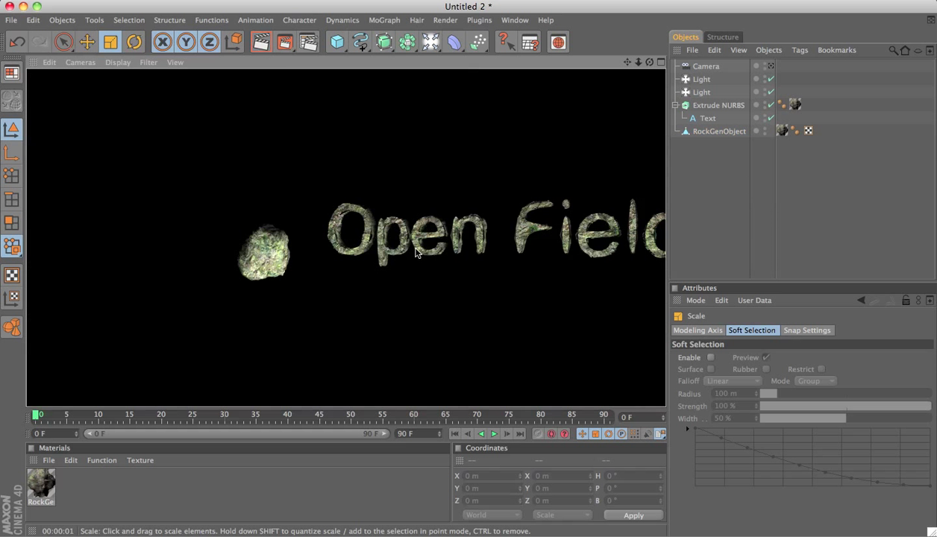
Zoom in on the rock and render close-ups of its texture.
{"action": "scroll", "coordinate": [371, 206], "scroll_direction": "up", "scroll_amount": 2}
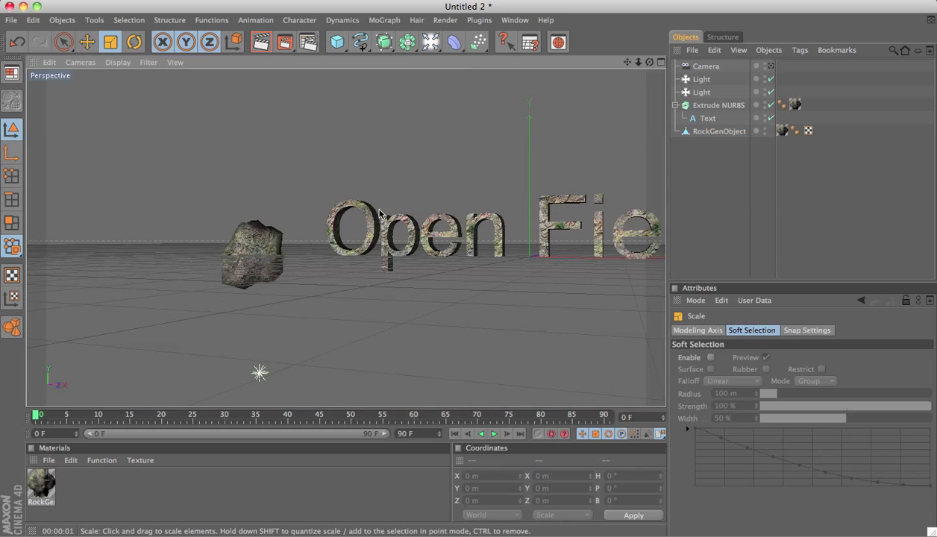
{"action": "scroll", "coordinate": [372, 205], "scroll_direction": "up", "scroll_amount": 3}
{"action": "scroll", "coordinate": [372, 206], "scroll_direction": "up", "scroll_amount": 3}
{"action": "scroll", "coordinate": [343, 235], "scroll_direction": "up", "scroll_amount": 3}
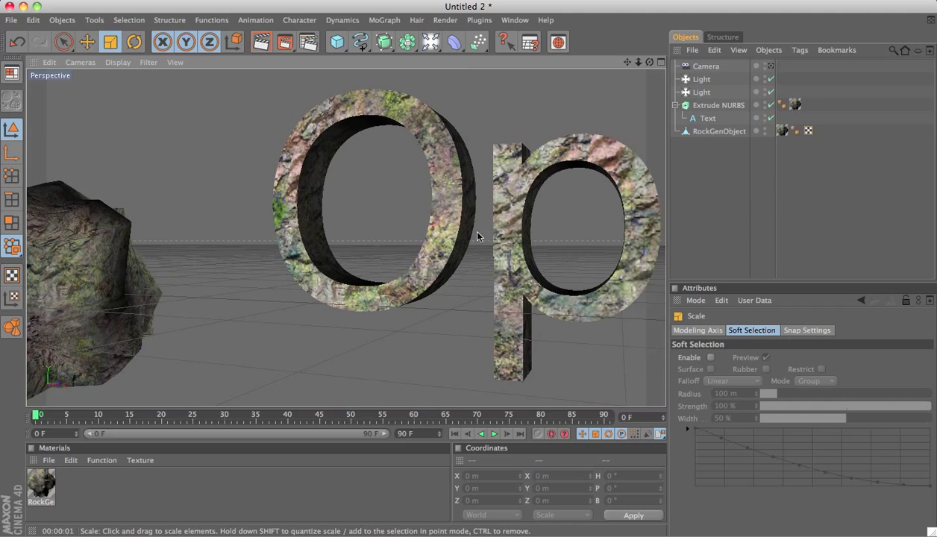
{"action": "left_click_drag", "start_coordinate": [476, 234], "coordinate": [339, 232], "text": "alt"}
{"action": "scroll", "coordinate": [151, 234], "scroll_direction": "up", "scroll_amount": 3}
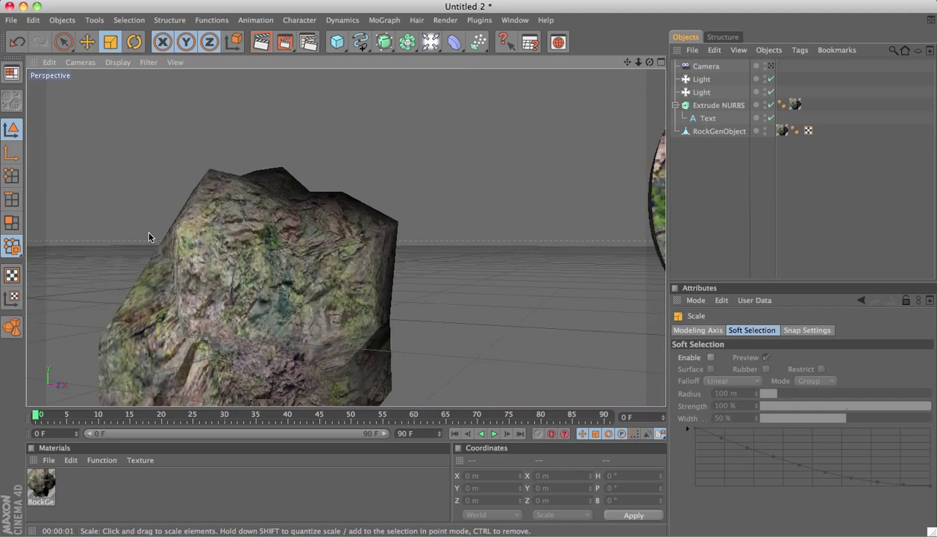
{"action": "scroll", "coordinate": [182, 237], "scroll_direction": "up", "scroll_amount": 4}
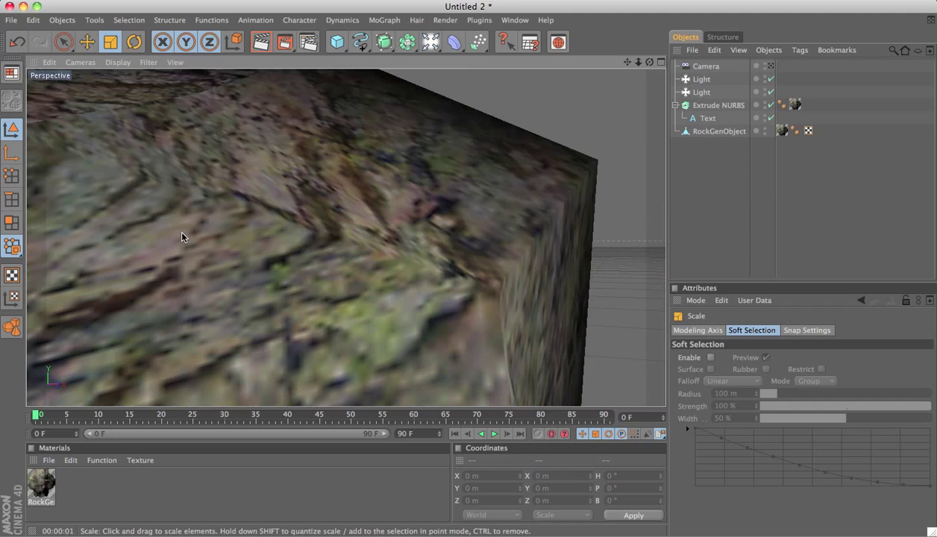
{"action": "left_click", "coordinate": [257, 47]}
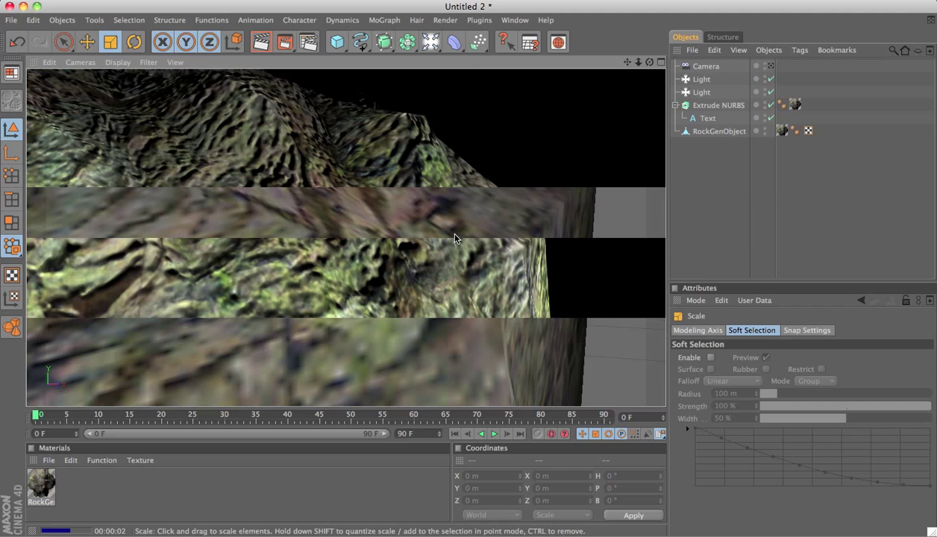
{"action": "scroll", "coordinate": [447, 231], "scroll_direction": "down", "scroll_amount": 2}
{"action": "scroll", "coordinate": [433, 215], "scroll_direction": "down", "scroll_amount": 5}
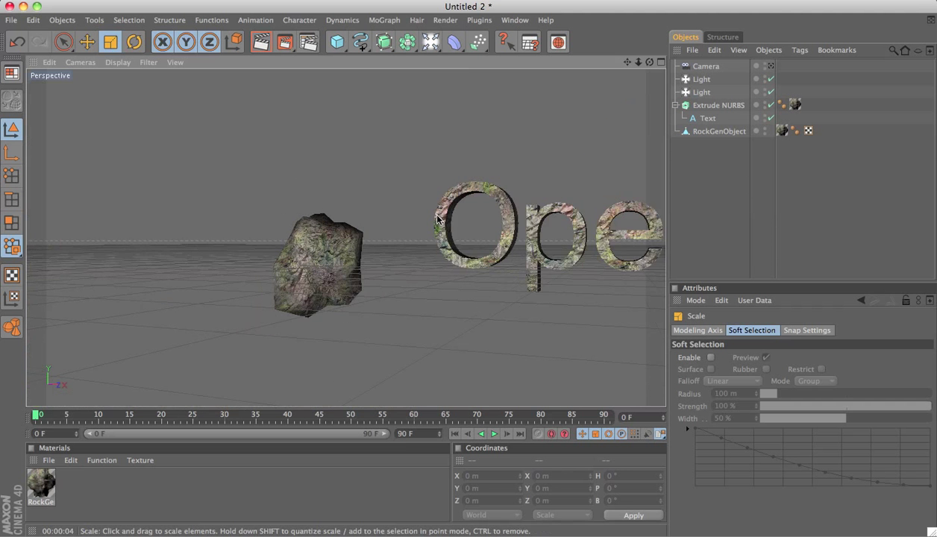
{"action": "left_click", "coordinate": [258, 47]}
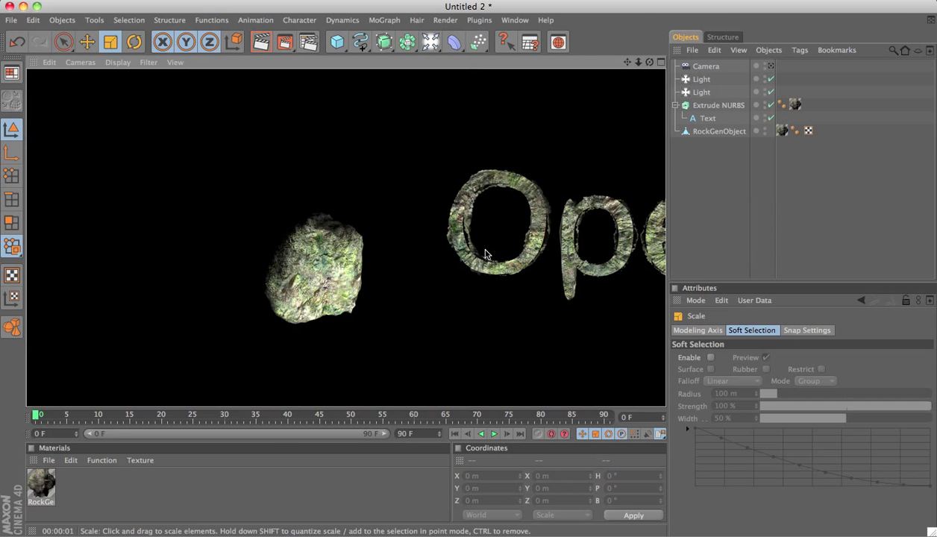
Set the Extrude NURBS texture tag to Tiles X 3 and Tiles Y 3, then render.
{"action": "left_click", "coordinate": [565, 239]}
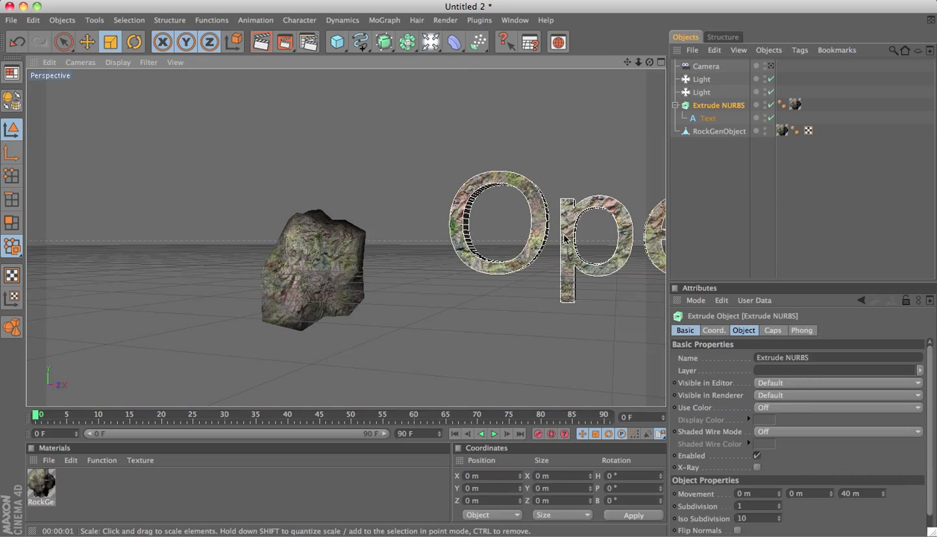
{"action": "left_click", "coordinate": [795, 104]}
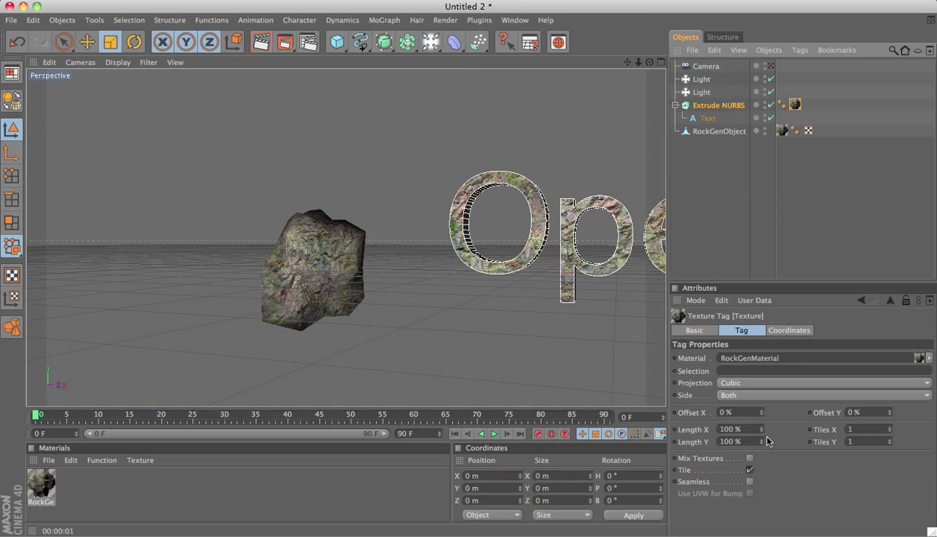
{"action": "left_click_drag", "start_coordinate": [890, 433], "coordinate": [890, 425]}
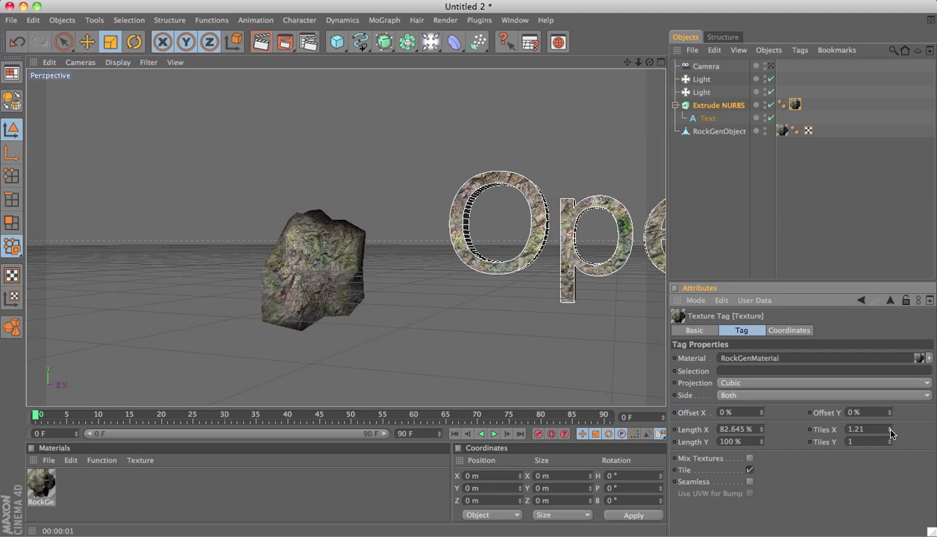
{"action": "double_click", "coordinate": [862, 429]}
{"action": "type", "text": "3"}
{"action": "key", "text": "Tab"}
{"action": "type", "text": "3"}
{"action": "key", "text": "Return"}
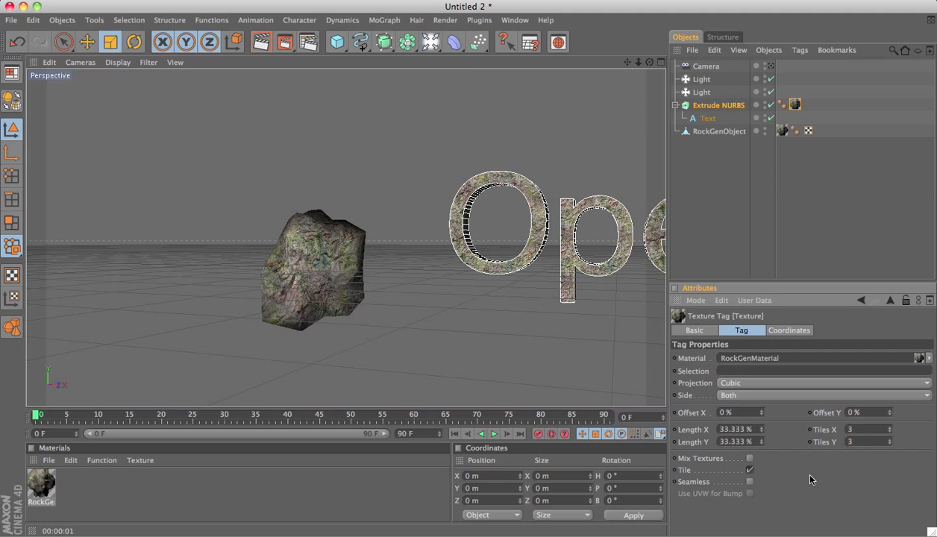
{"action": "left_click", "coordinate": [261, 42]}
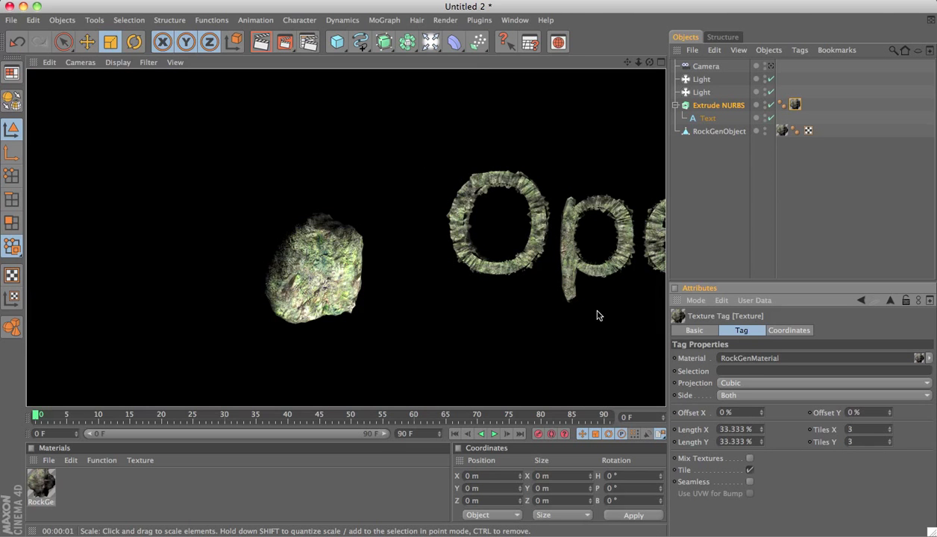
Frame all of the Open Fields lettering and the rock in the viewport, then render it.
{"action": "left_click", "coordinate": [540, 294]}
{"action": "scroll", "coordinate": [544, 284], "scroll_direction": "down", "scroll_amount": 3}
{"action": "scroll", "coordinate": [543, 282], "scroll_direction": "up", "scroll_amount": 2}
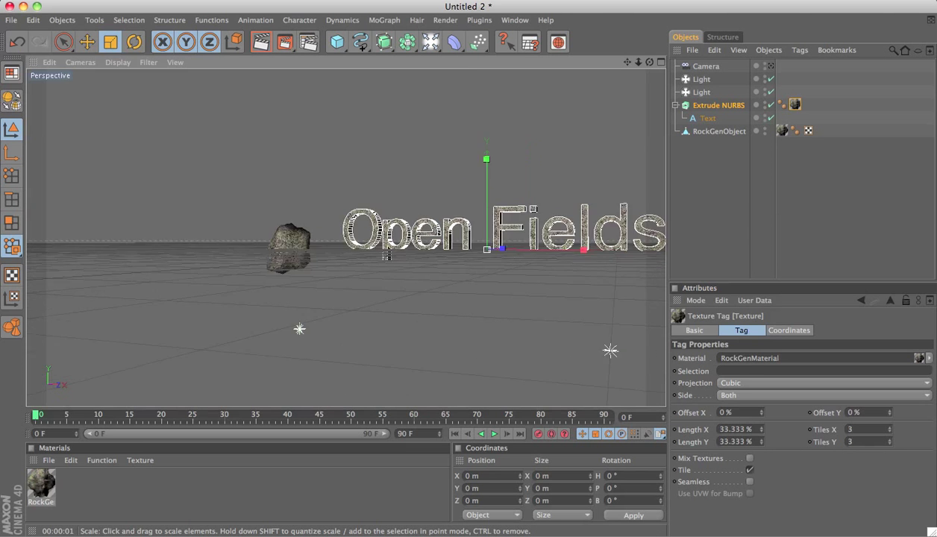
{"action": "scroll", "coordinate": [544, 282], "scroll_direction": "up", "scroll_amount": 3}
{"action": "scroll", "coordinate": [544, 282], "scroll_direction": "up", "scroll_amount": 3}
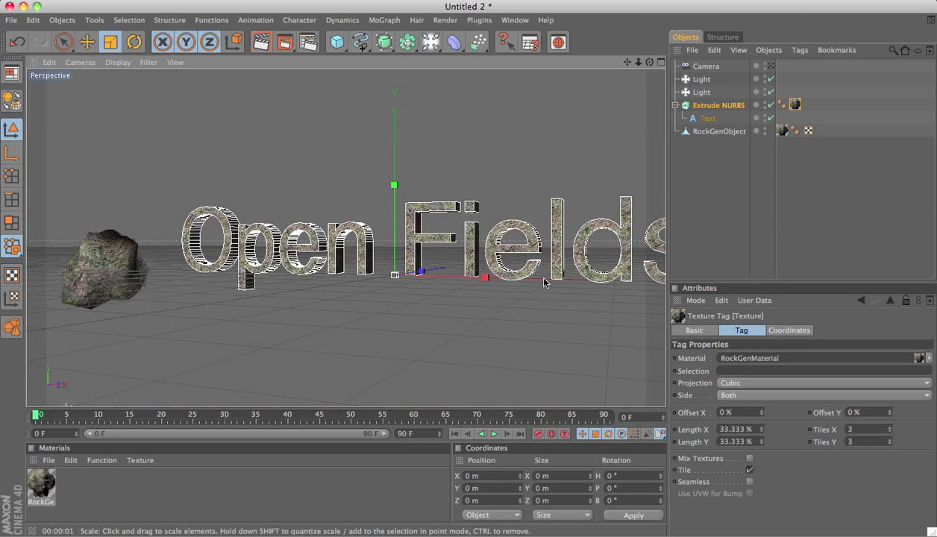
{"action": "scroll", "coordinate": [544, 282], "scroll_direction": "down", "scroll_amount": 2}
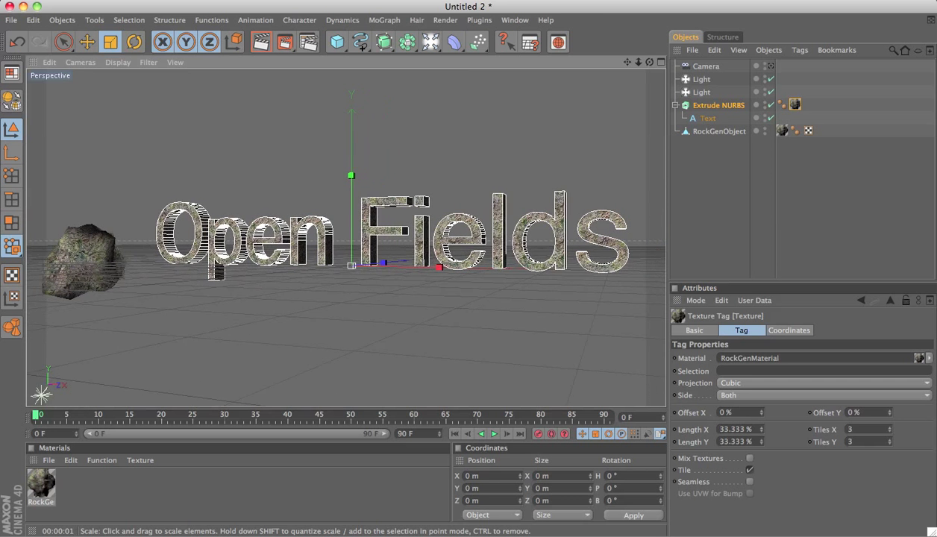
{"action": "scroll", "coordinate": [33, 392], "scroll_direction": "down", "scroll_amount": 2}
{"action": "scroll", "coordinate": [31, 394], "scroll_direction": "up", "scroll_amount": 2}
{"action": "left_click", "coordinate": [263, 43]}
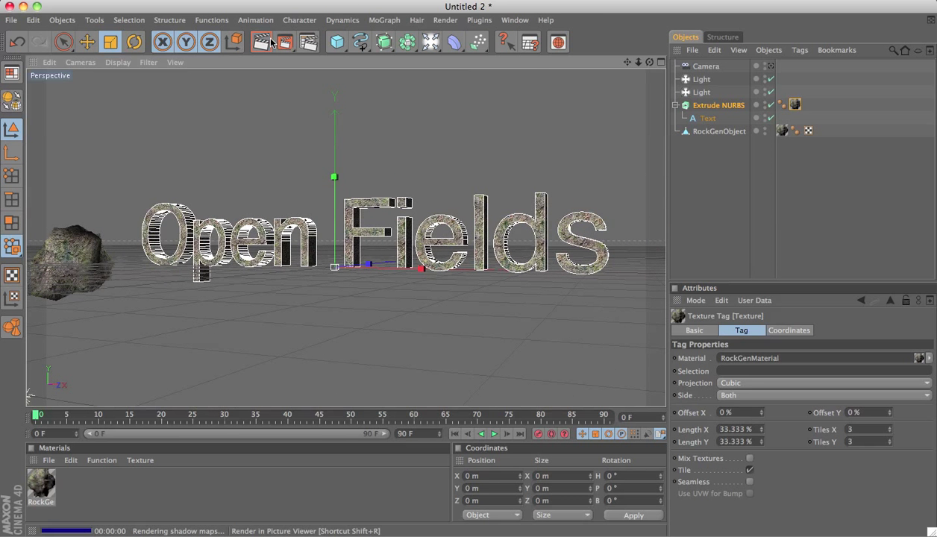